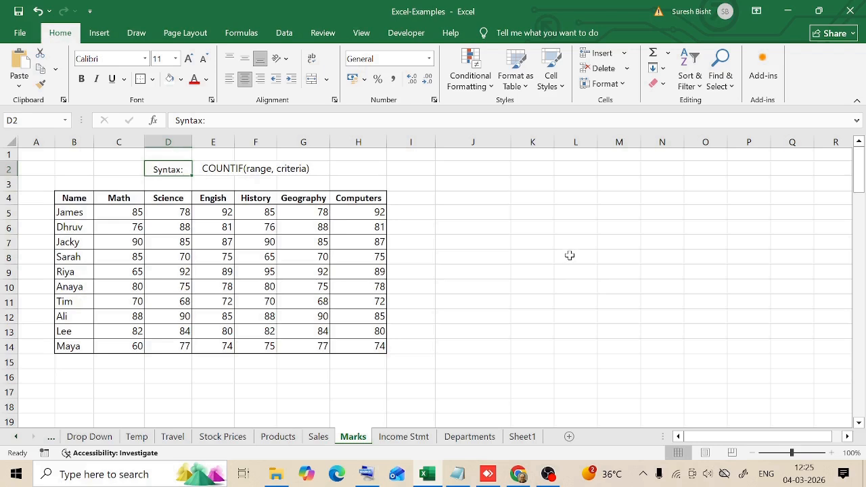
# Enter a COUNTIF formula in I5 counting the value 40 in H5:H14, and check the matching cells H5 and H6
pyautogui.press('Right')
pyautogui.press('Right')
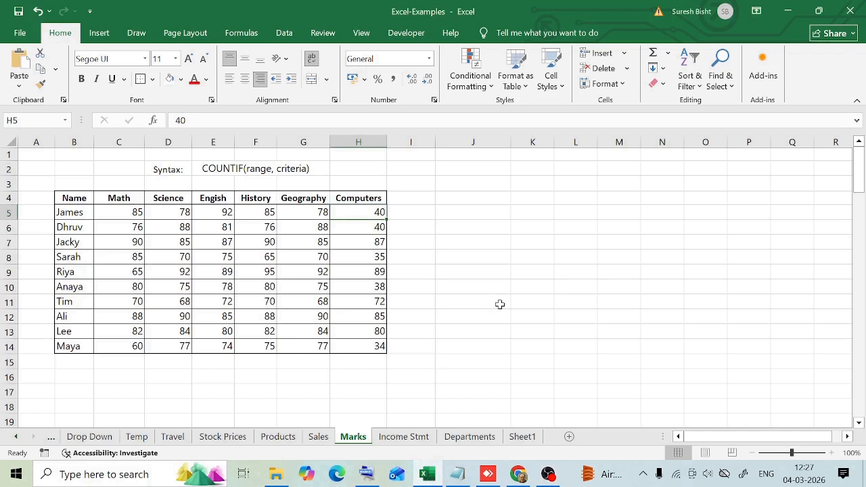
pyautogui.click(416, 213)
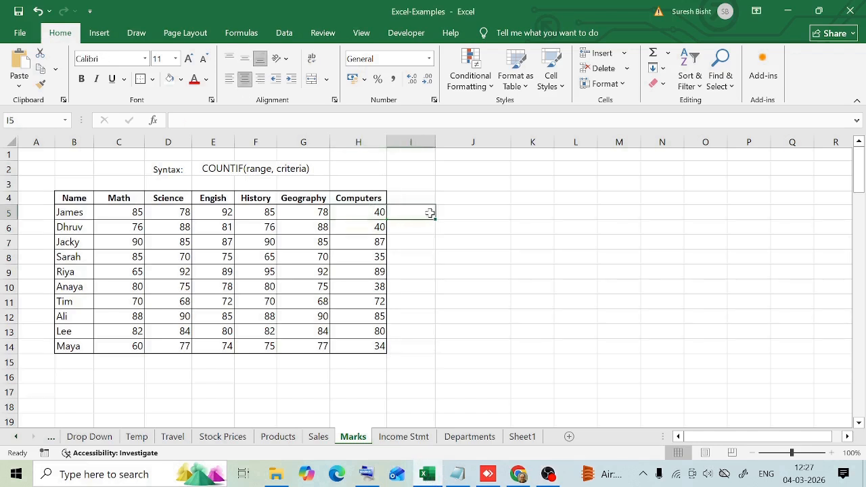
pyautogui.write('=')
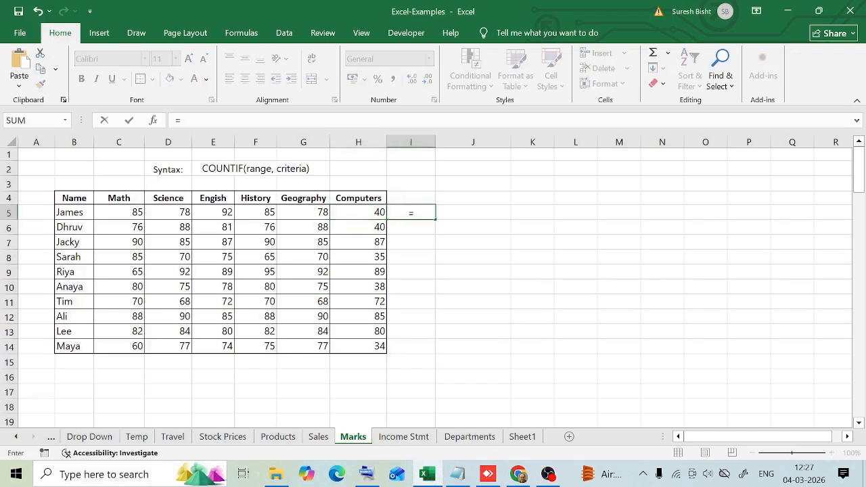
pyautogui.write('counti')
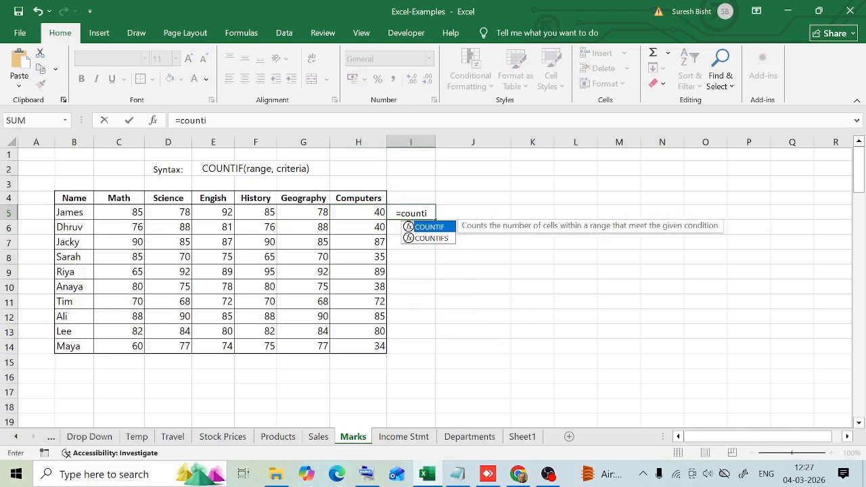
pyautogui.doubleClick(433, 228)
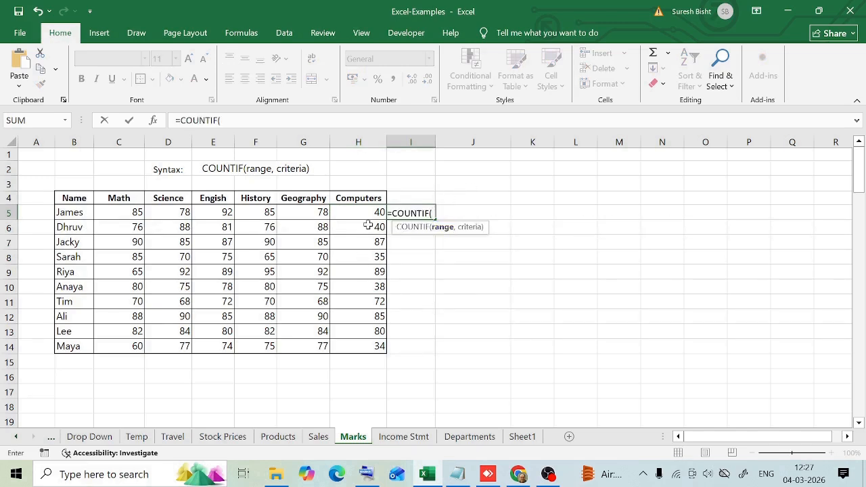
pyautogui.moveTo(367, 212); pyautogui.dragTo(367, 348)
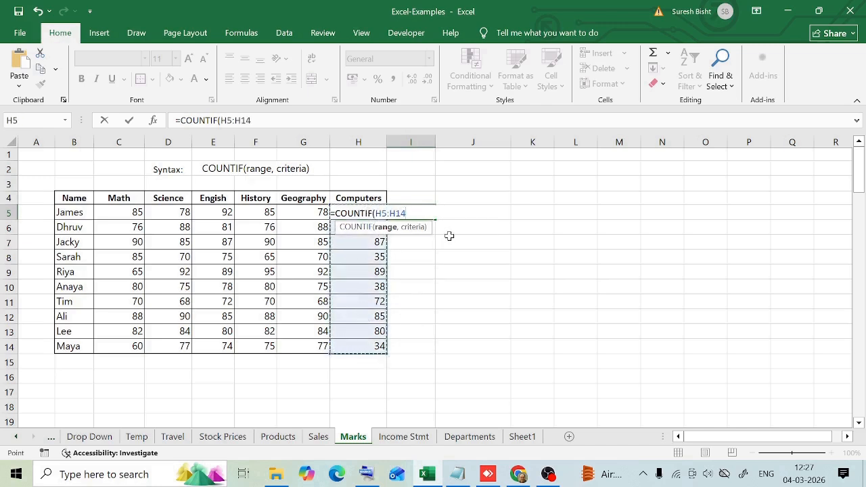
pyautogui.write(',')
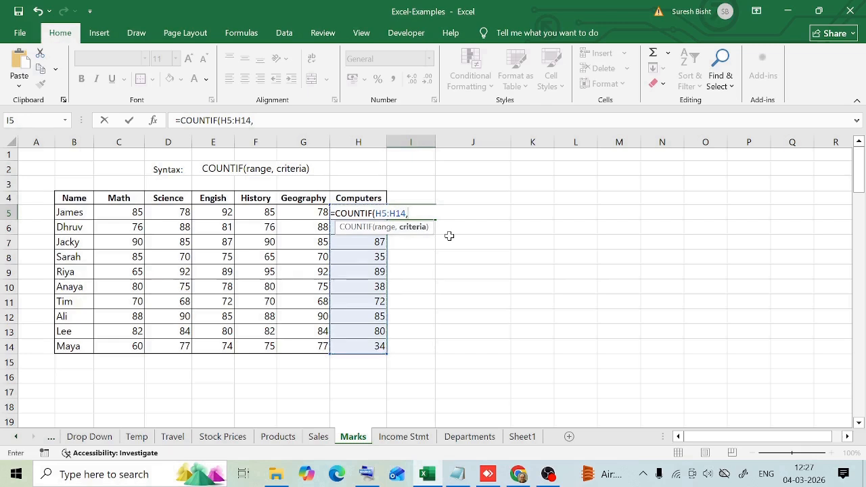
pyautogui.write('40')
pyautogui.press('Return')
pyautogui.click(412, 212)
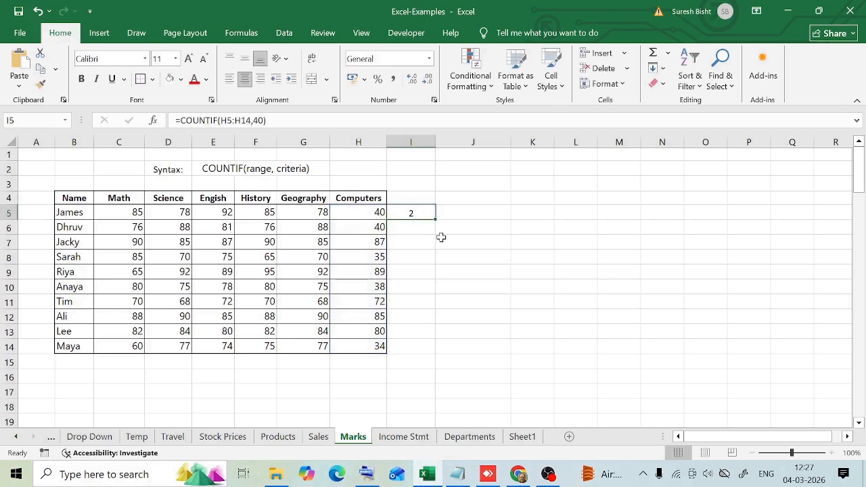
pyautogui.click(367, 214)
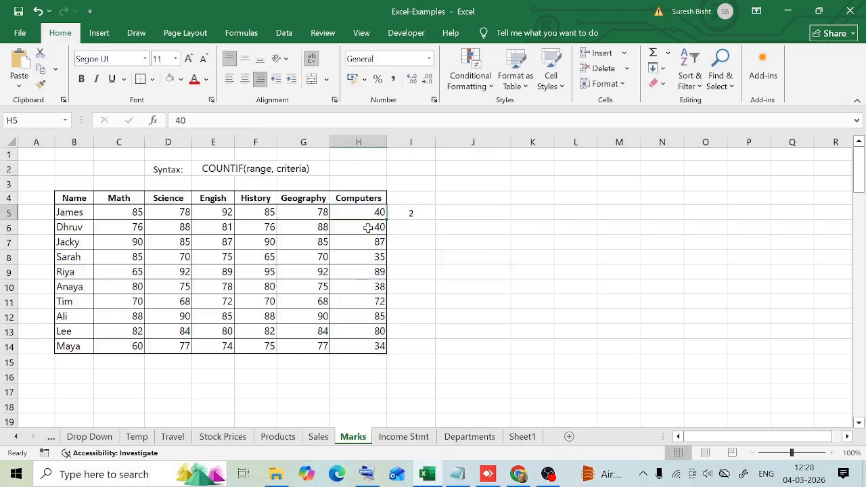
pyautogui.click(370, 230)
pyautogui.click(374, 214)
pyautogui.click(371, 226)
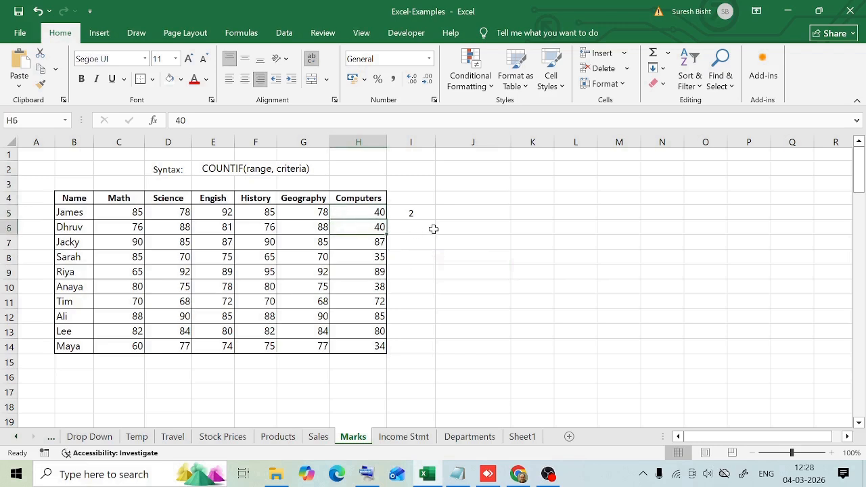
# On the Sales sheet, enter a COUNTIF formula in J5 that counts "Laptop" in the Product range E5:E12
pyautogui.hotkey('ctrl', 'pageup')
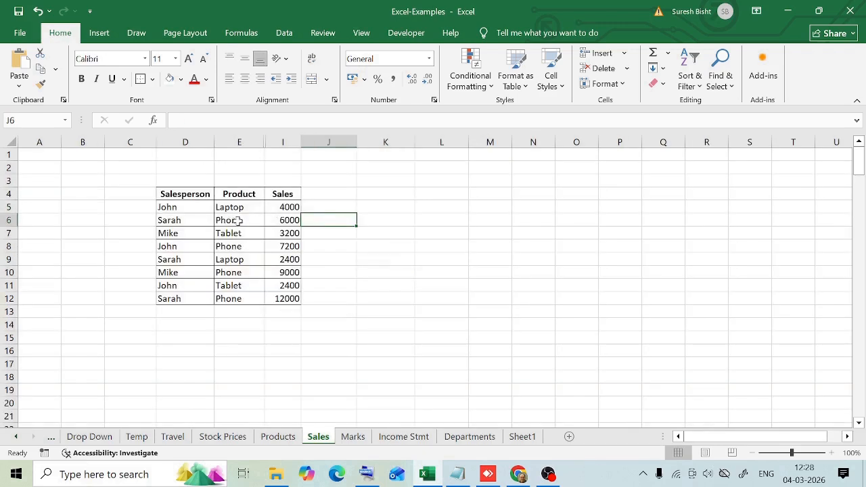
pyautogui.moveTo(226, 206); pyautogui.dragTo(240, 293)
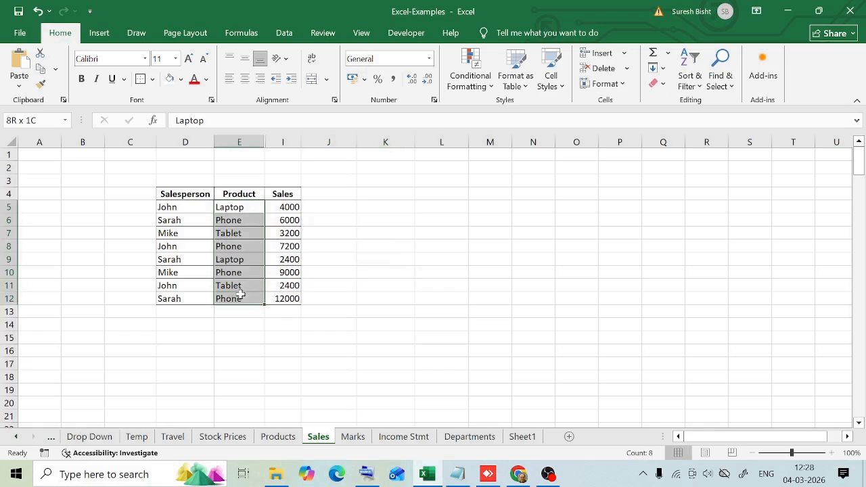
pyautogui.click(337, 236)
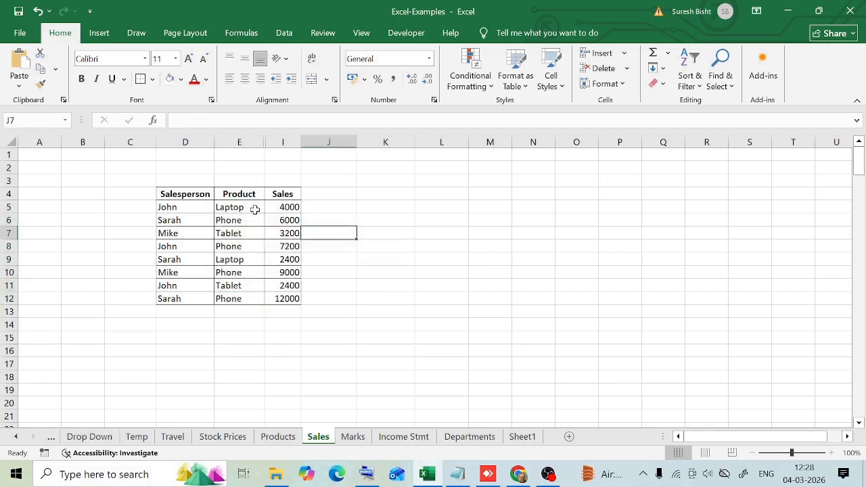
pyautogui.click(326, 205)
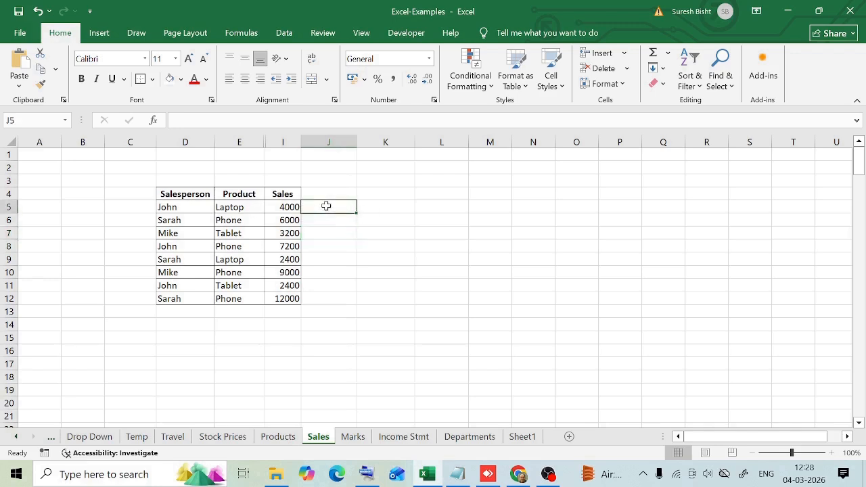
pyautogui.write('=count')
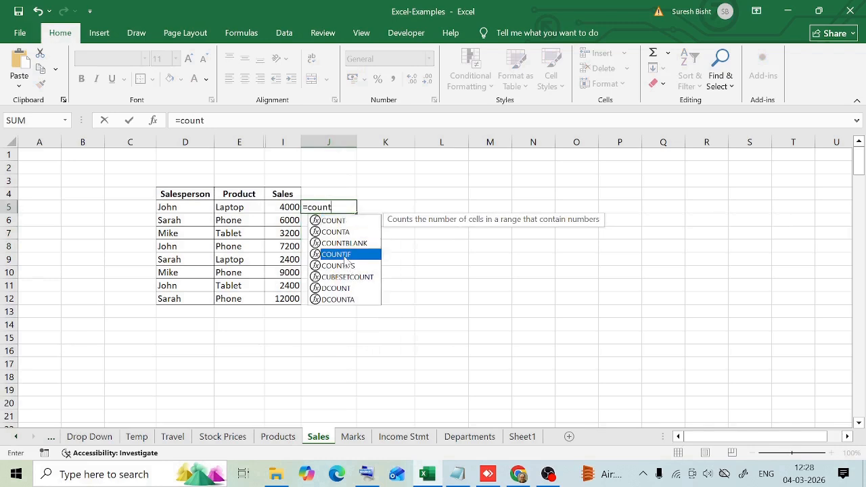
pyautogui.doubleClick(344, 255)
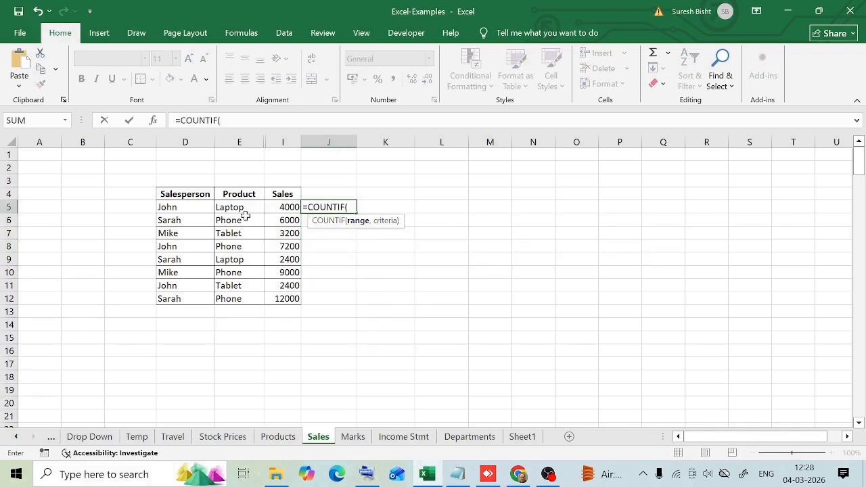
pyautogui.moveTo(242, 211); pyautogui.dragTo(236, 299)
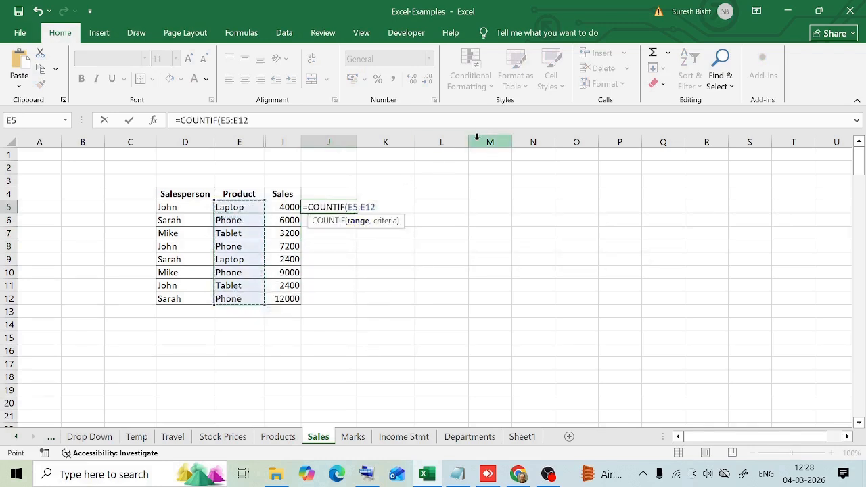
pyautogui.write(',')
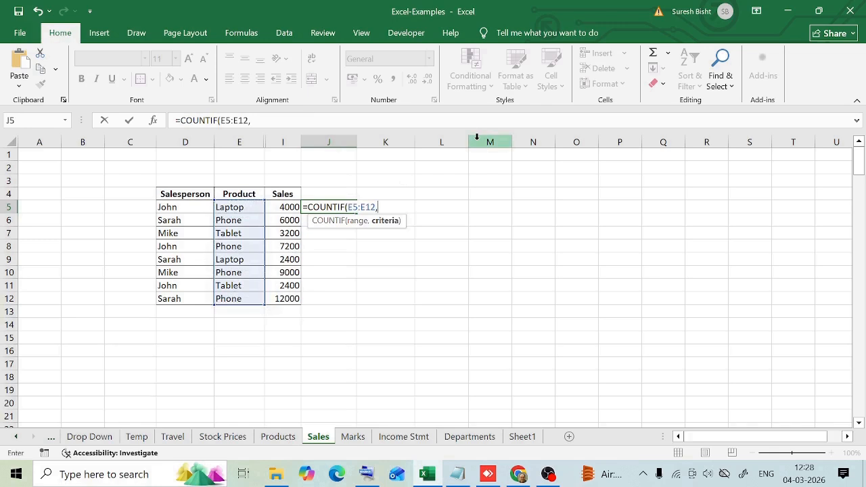
pyautogui.write('""')
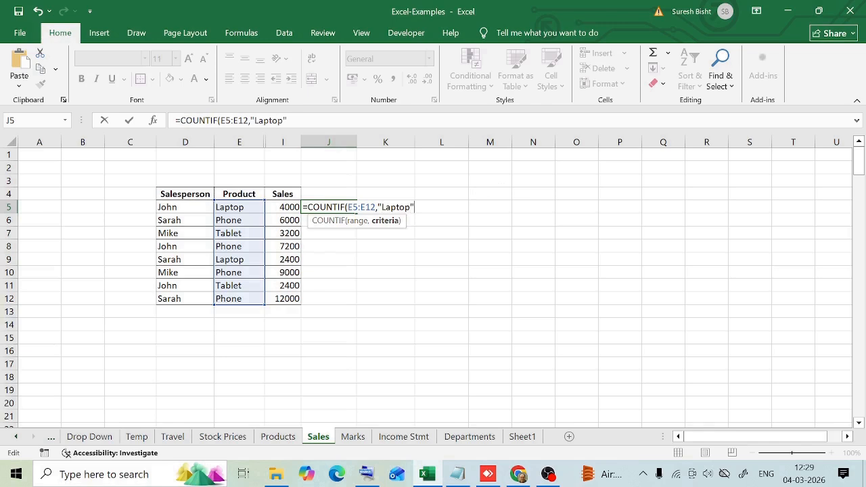
pyautogui.write(')')
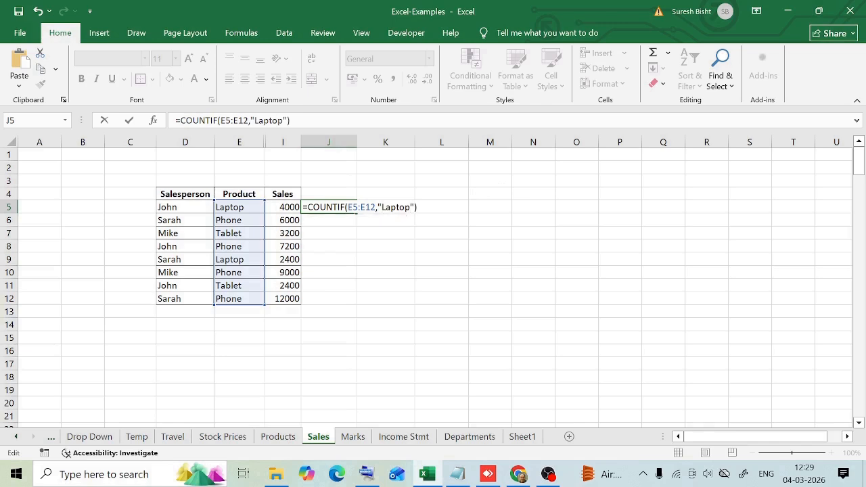
pyautogui.press('Return')
pyautogui.click(346, 207)
# Colour the text of the two Laptop cells, E5 and E9, red
pyautogui.press('Left')
pyautogui.press('Left')
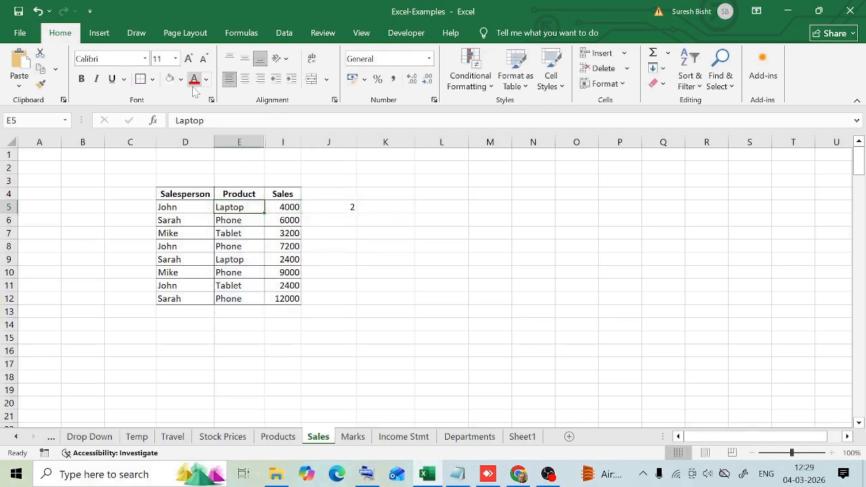
pyautogui.click(194, 79)
pyautogui.click(237, 262)
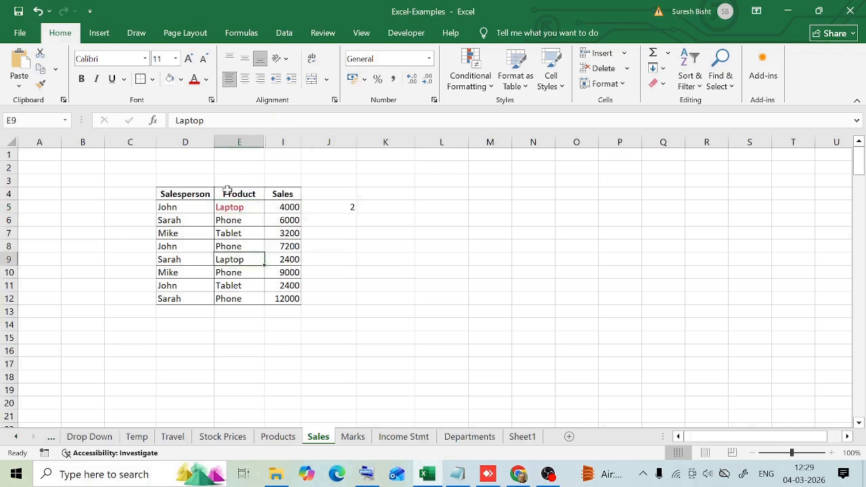
pyautogui.click(195, 79)
# Reset the font colour of the Laptop cells E5 and E9 to Automatic
pyautogui.keyDown('ctrl'); pyautogui.click(233, 207); pyautogui.keyUp('ctrl')
pyautogui.click(206, 79)
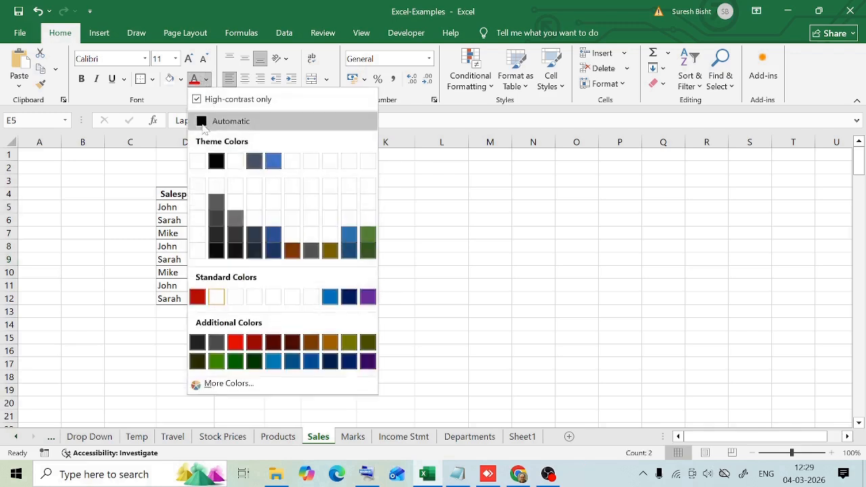
pyautogui.click(223, 120)
pyautogui.click(368, 264)
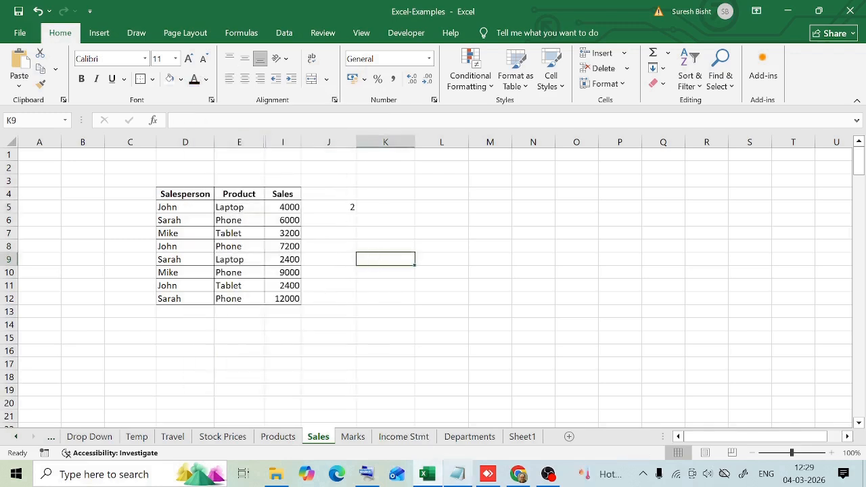
# On the Marks sheet, change the criterion of the COUNTIF formula in I5 to ">40"
pyautogui.click(353, 436)
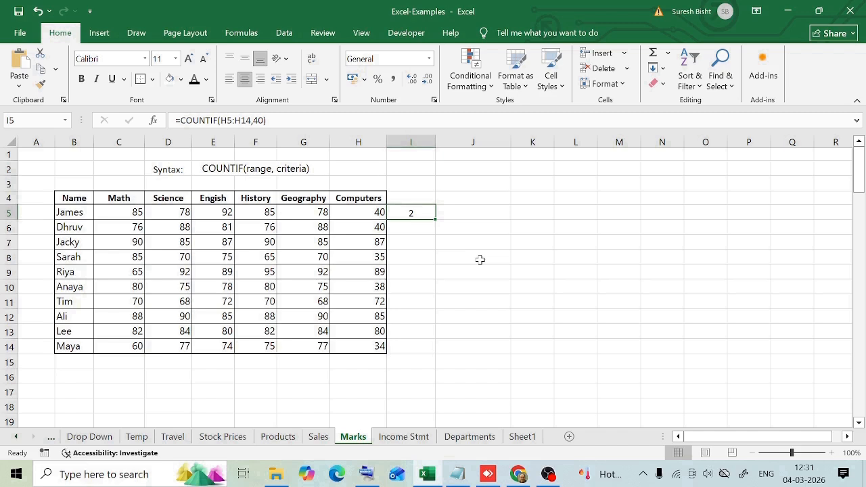
pyautogui.press('F2')
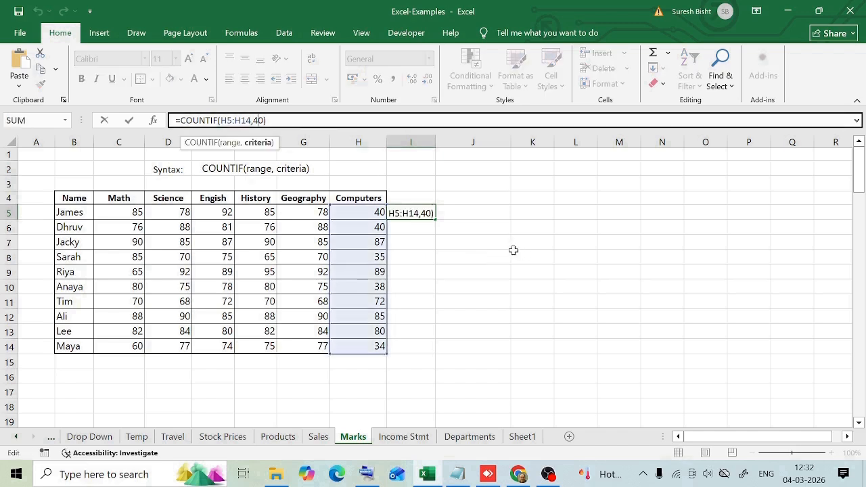
pyautogui.click(259, 120)
pyautogui.press('Left')
pyautogui.write('"')
pyautogui.press('Right')
pyautogui.press('Right')
pyautogui.write('"')
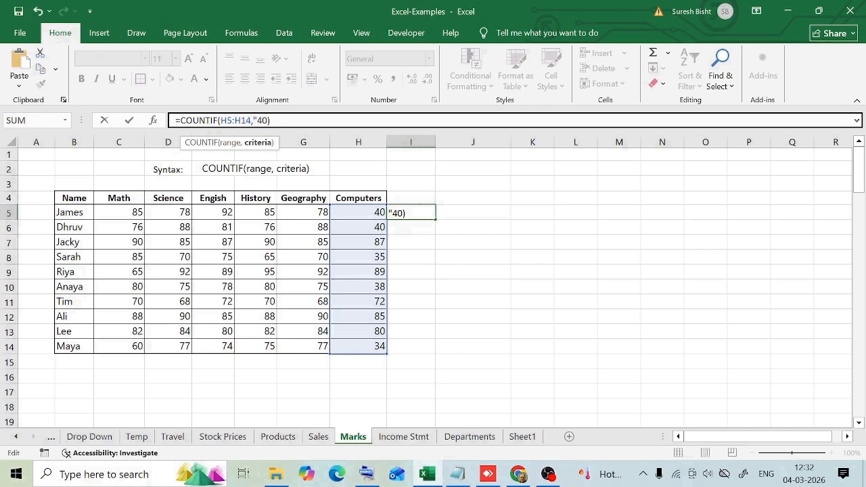
pyautogui.write('">40"')
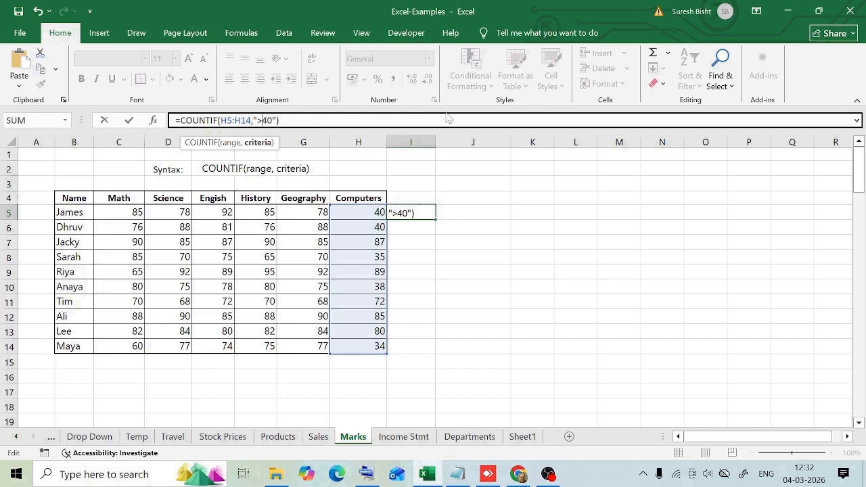
pyautogui.press('End')
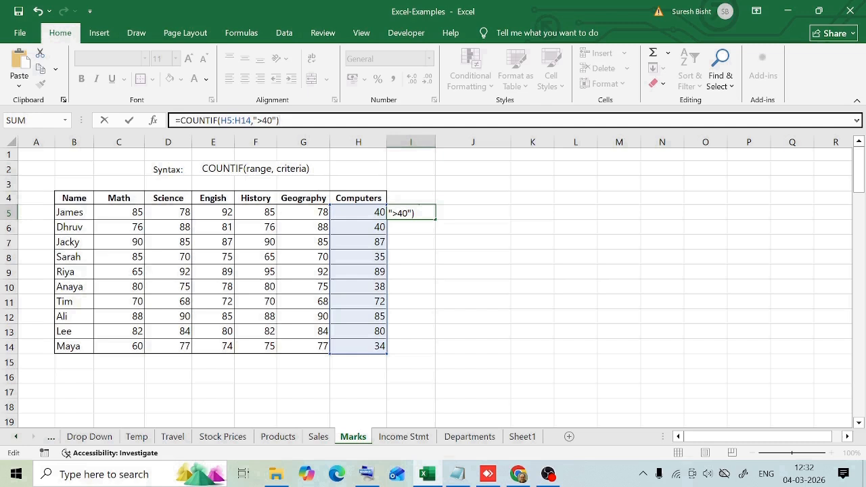
pyautogui.hotkey('ctrl', 'Return')
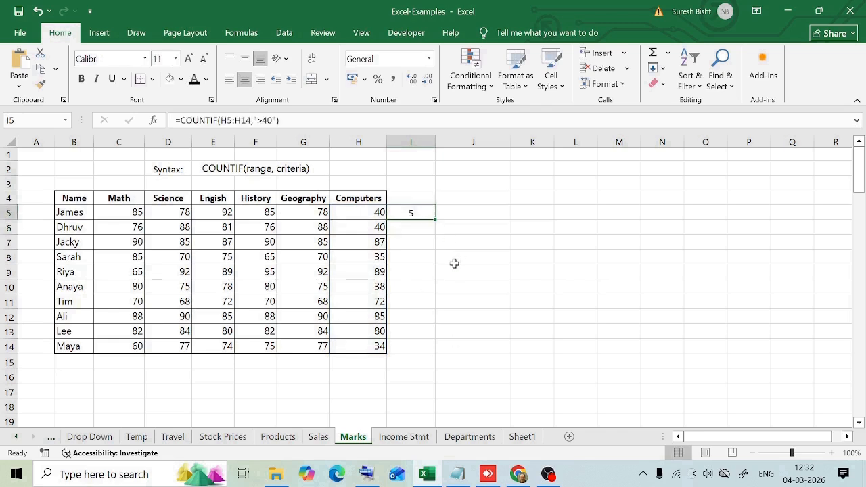
# Examine the Computers marks in H5:H14, comparing those above 40 with the formula result in I5
pyautogui.moveTo(372, 211); pyautogui.dragTo(371, 341)
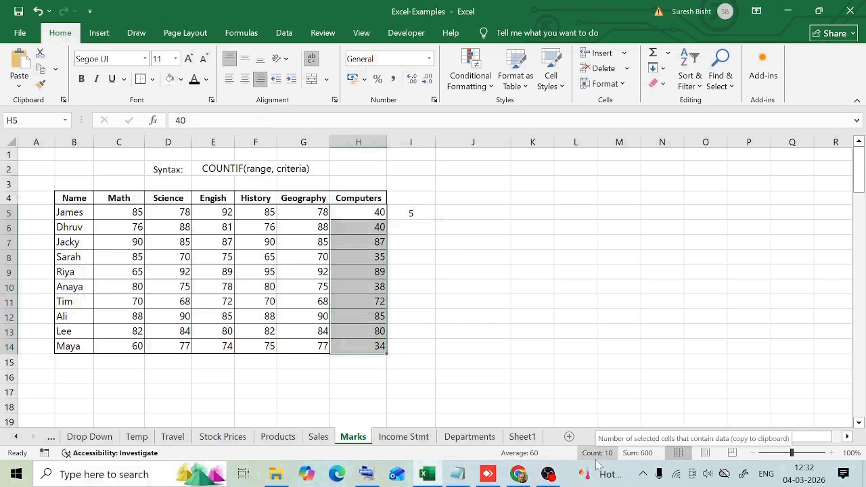
pyautogui.click(518, 244)
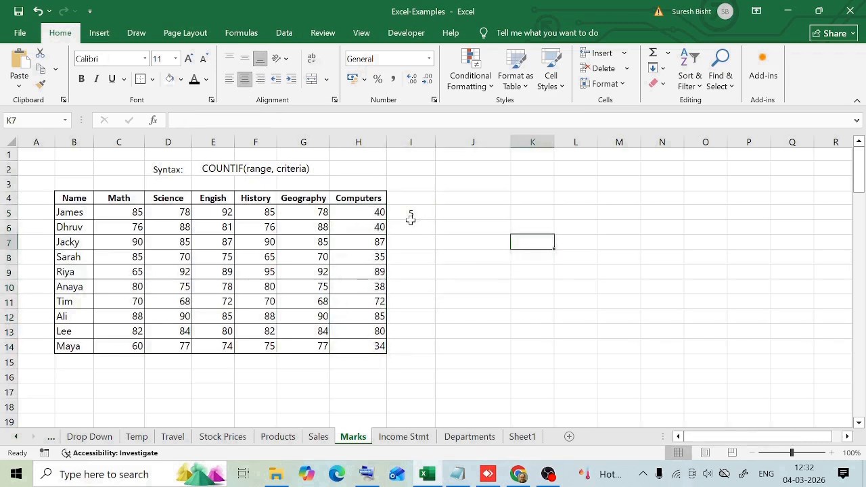
pyautogui.click(366, 246)
pyautogui.click(359, 274)
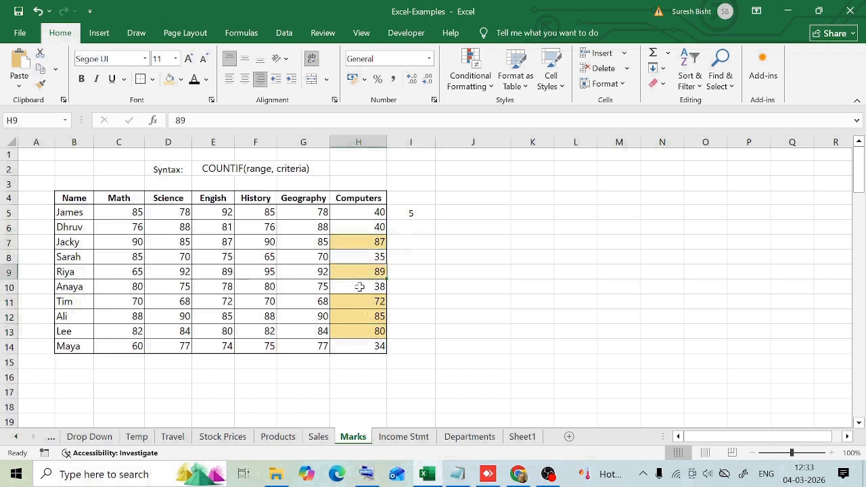
pyautogui.click(365, 331)
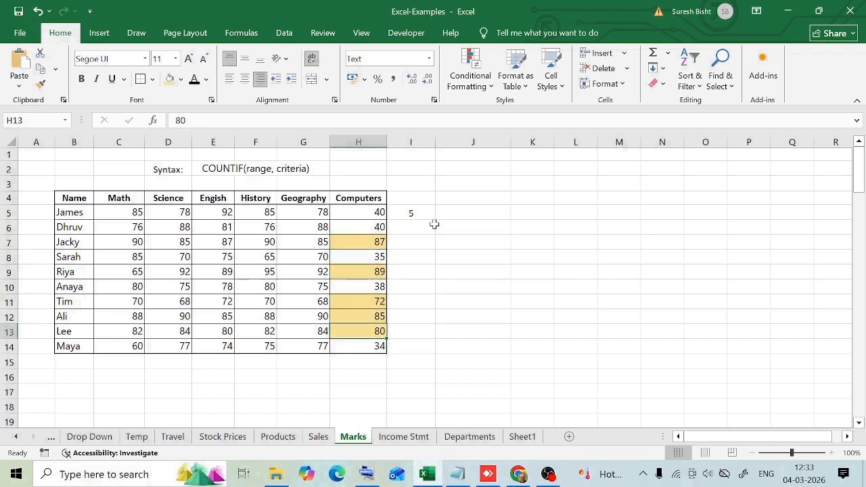
pyautogui.click(411, 213)
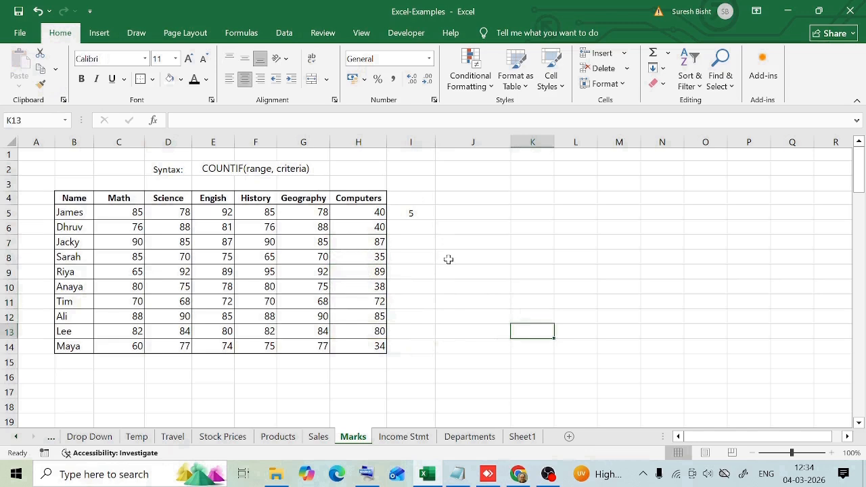
# On the Marks sheet, change the criterion of the COUNTIF formula in I5 to "<50"
pyautogui.click(410, 215)
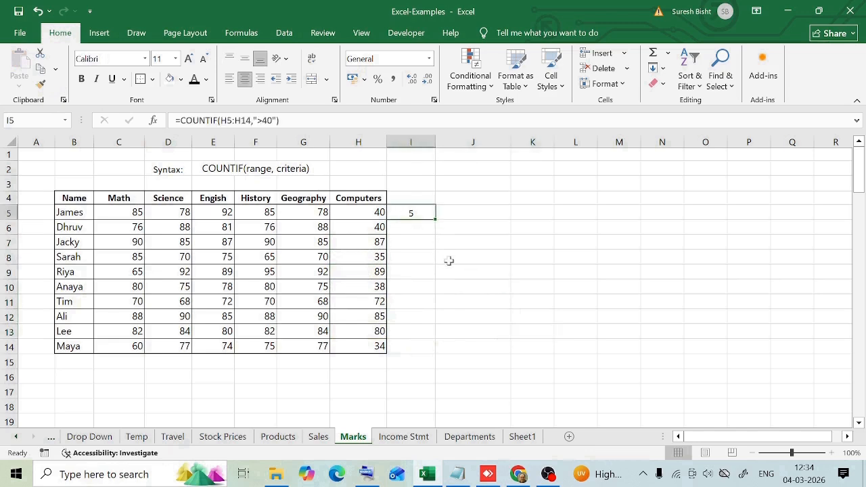
pyautogui.press('F2')
pyautogui.press('Escape')
pyautogui.doubleClick(404, 213)
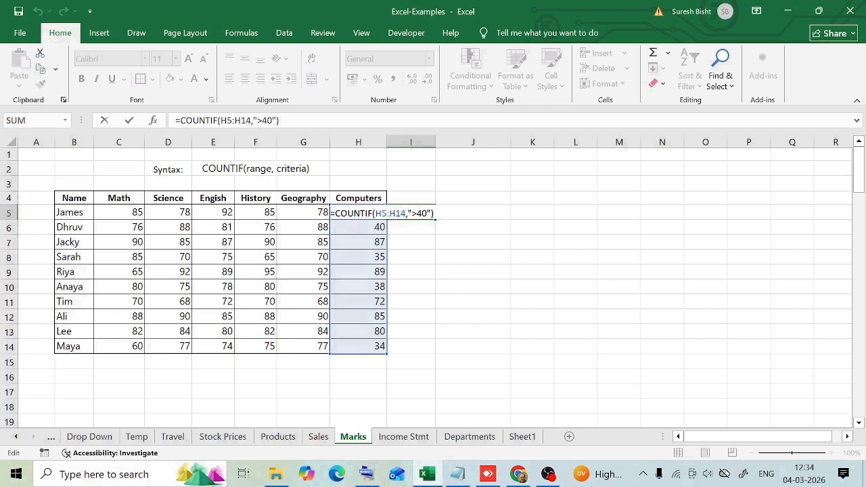
pyautogui.click(262, 120)
pyautogui.press('BackSpace')
pyautogui.write('<')
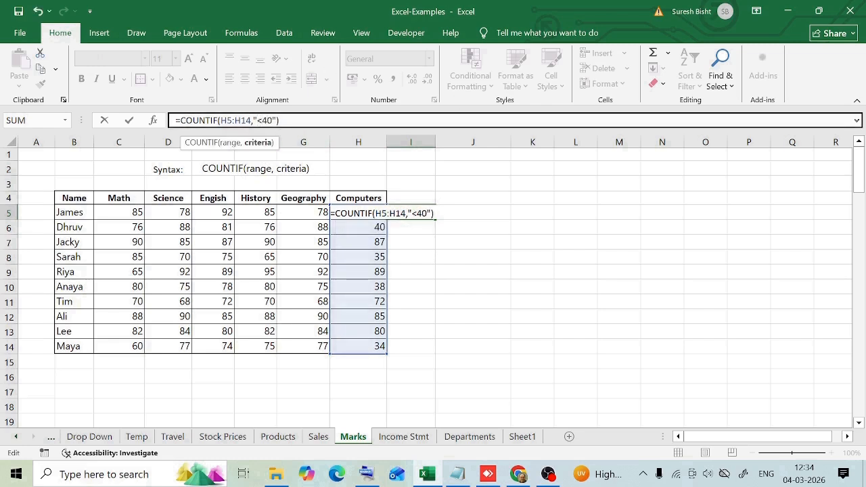
pyautogui.press('Delete')
pyautogui.write('5')
pyautogui.press('Return')
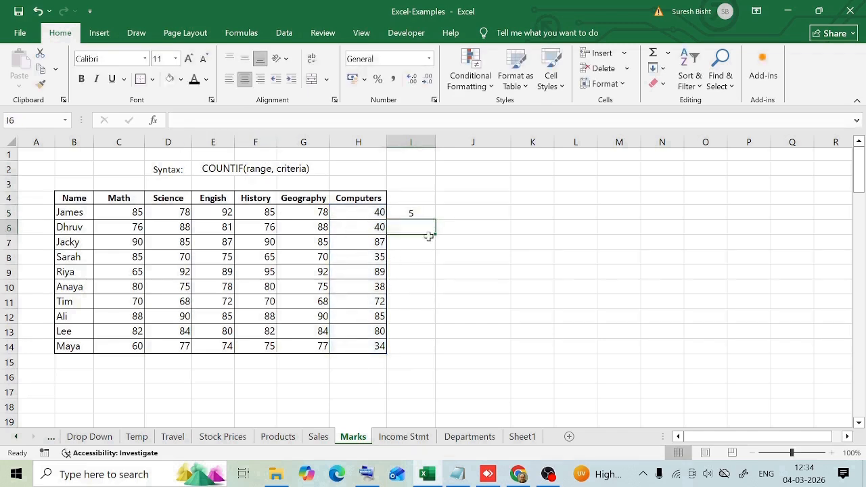
# Temporarily shade the Computers marks below 50 in H5, H6, H8, H10 and H14 orange, and clear the shading
pyautogui.click(375, 209)
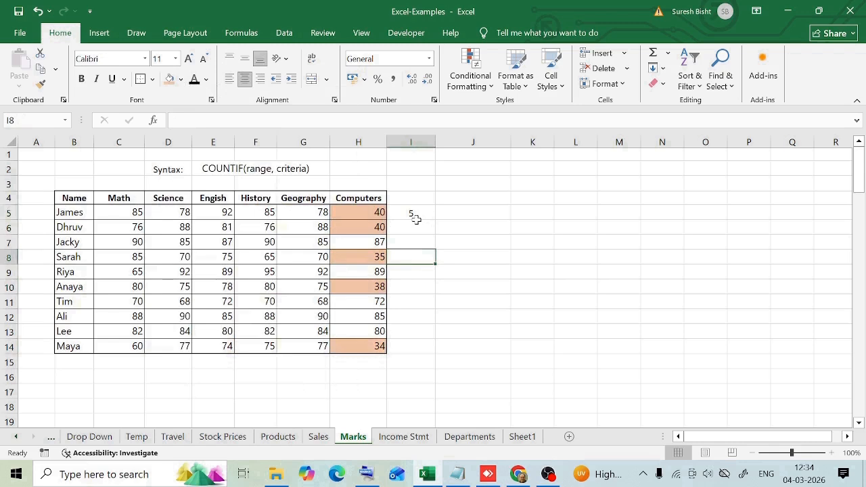
pyautogui.click(383, 214)
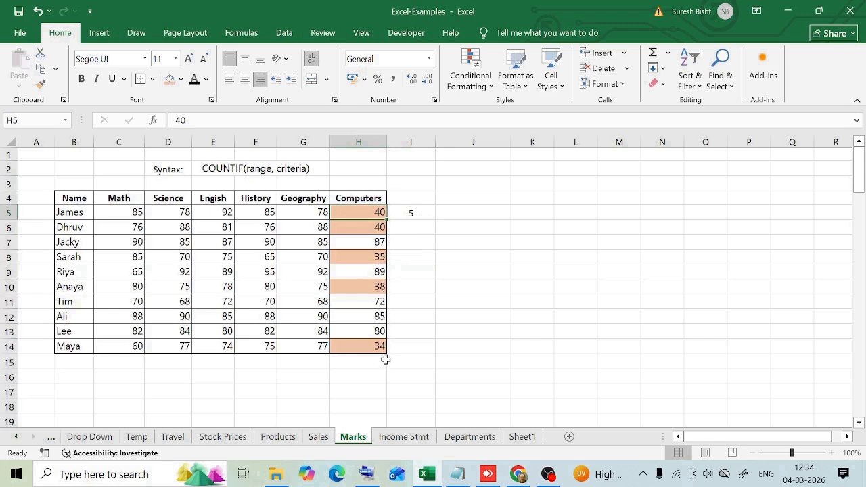
pyautogui.keyDown('ctrl'); pyautogui.click(362, 230); pyautogui.keyUp('ctrl')
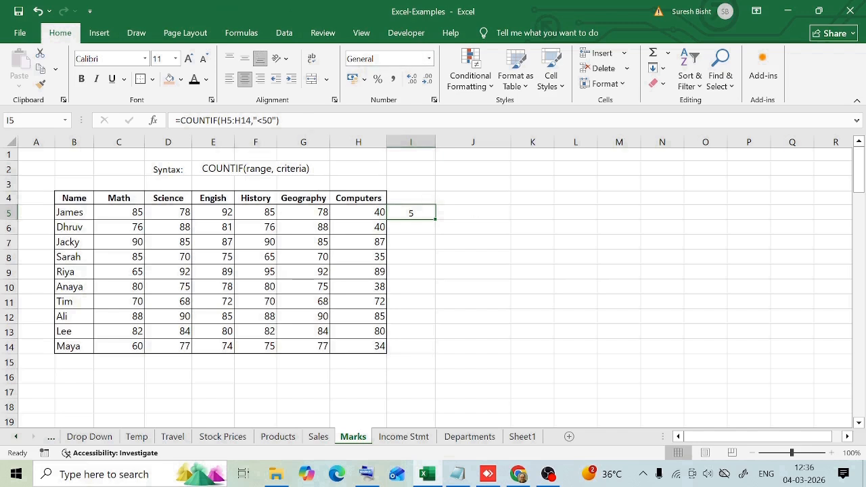
# Change the criterion of the COUNTIF formula in I5 to ">=40"
pyautogui.click(318, 119)
pyautogui.press('BackSpace')
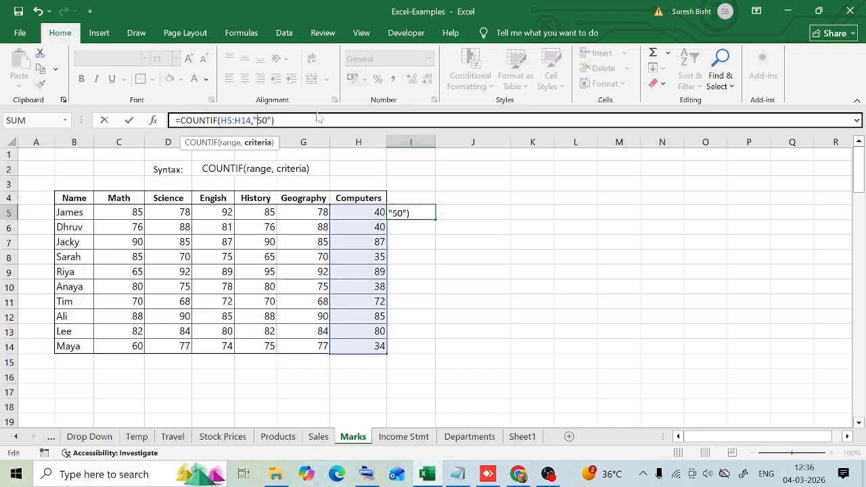
pyautogui.write('>=')
pyautogui.press('BackSpace')
pyautogui.write('4')
# Extend the I5 formula by subtracting a copied COUNTIF of H5:H14 with the criterion ">60"
pyautogui.moveTo(318, 119); pyautogui.dragTo(179, 119)
pyautogui.hotkey('ctrl', 'c')
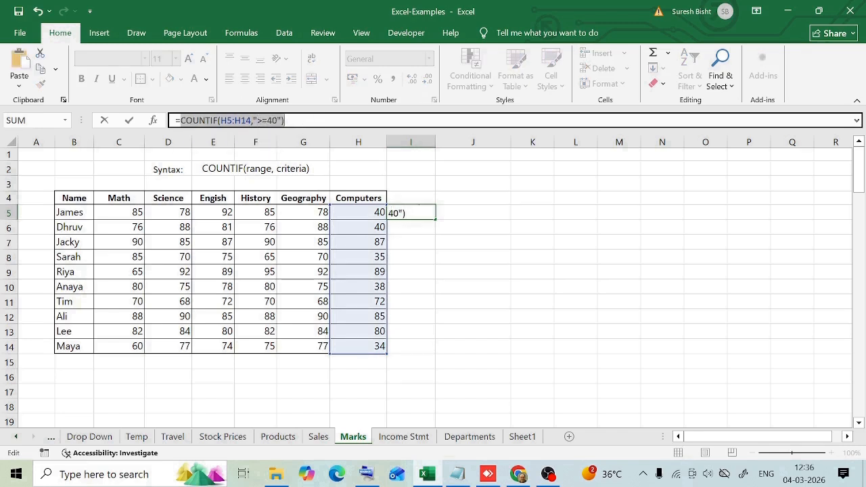
pyautogui.press('End')
pyautogui.write('-')
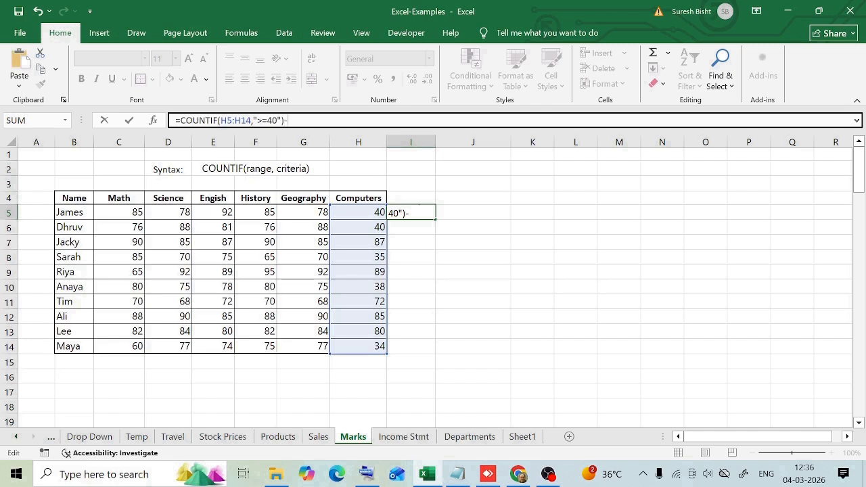
pyautogui.hotkey('ctrl', 'v')
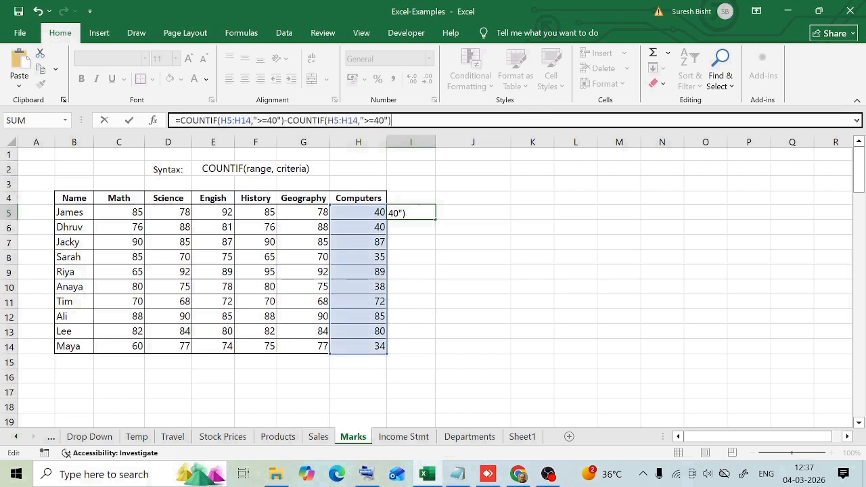
pyautogui.click(374, 120)
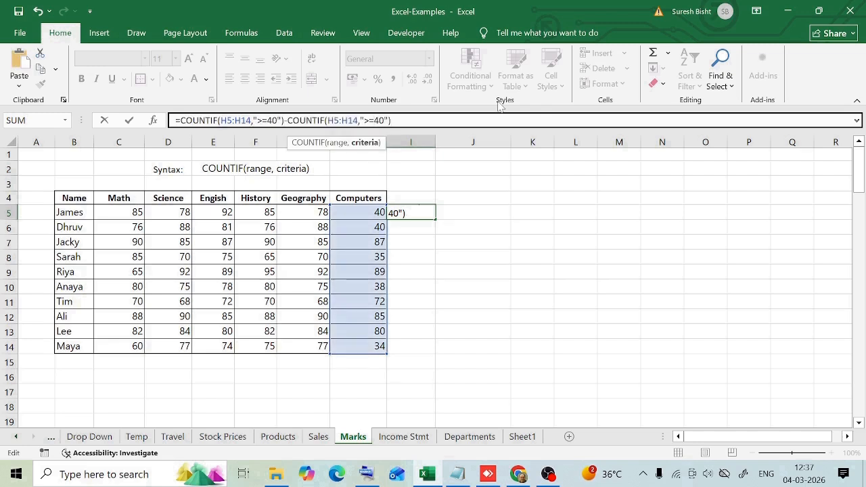
pyautogui.press('BackSpace')
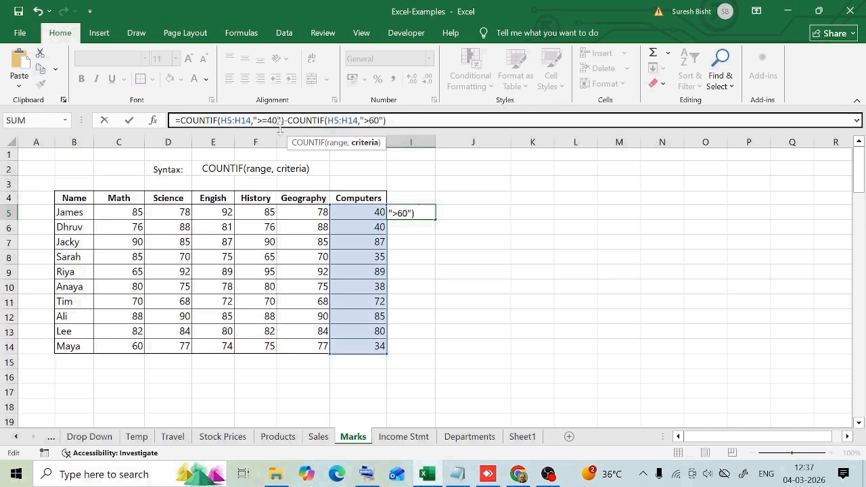
pyautogui.press('Return')
pyautogui.click(410, 214)
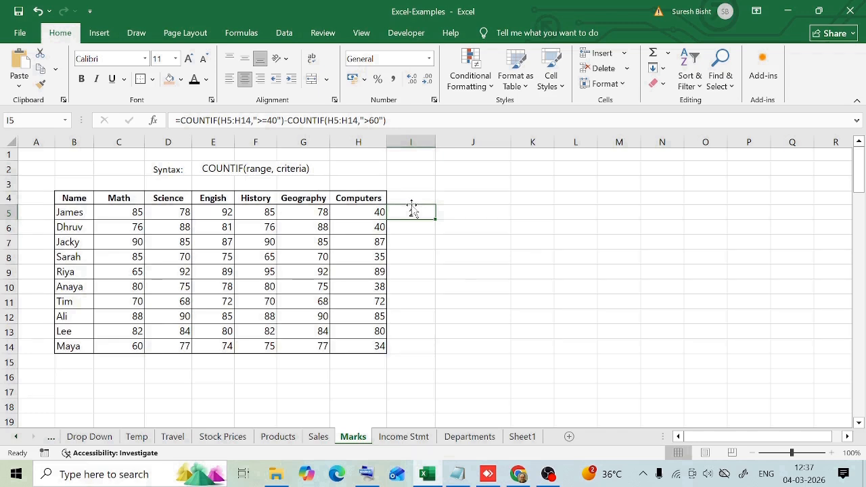
# Change the Computers mark in H8 to 55 and check the formula result in I5
pyautogui.moveTo(371, 211); pyautogui.dragTo(375, 344)
pyautogui.click(444, 229)
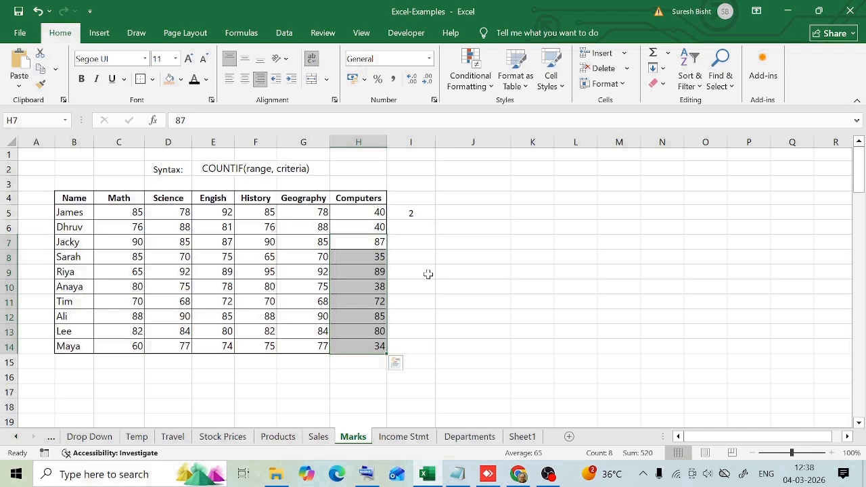
pyautogui.click(422, 283)
pyautogui.click(380, 260)
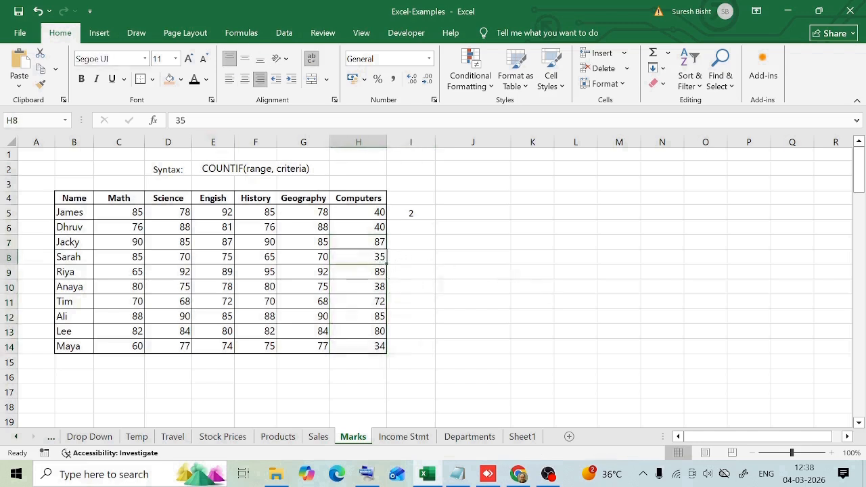
pyautogui.write('5')
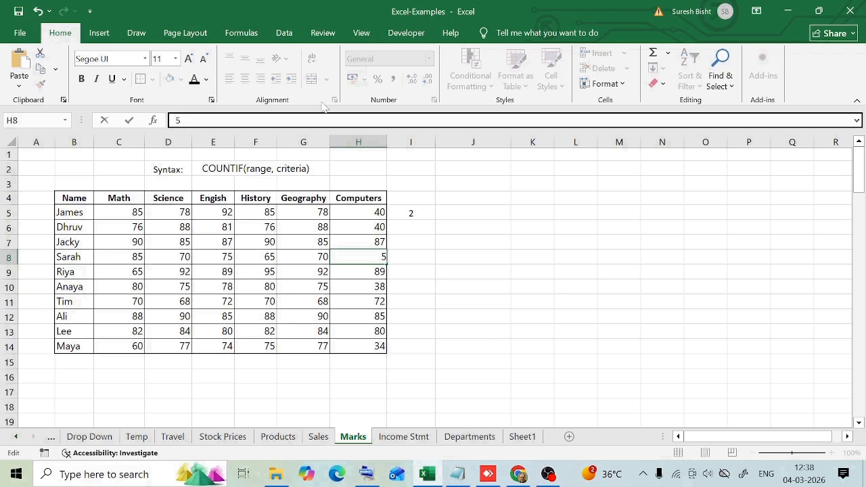
pyautogui.write('5')
pyautogui.press('Return')
pyautogui.click(411, 212)
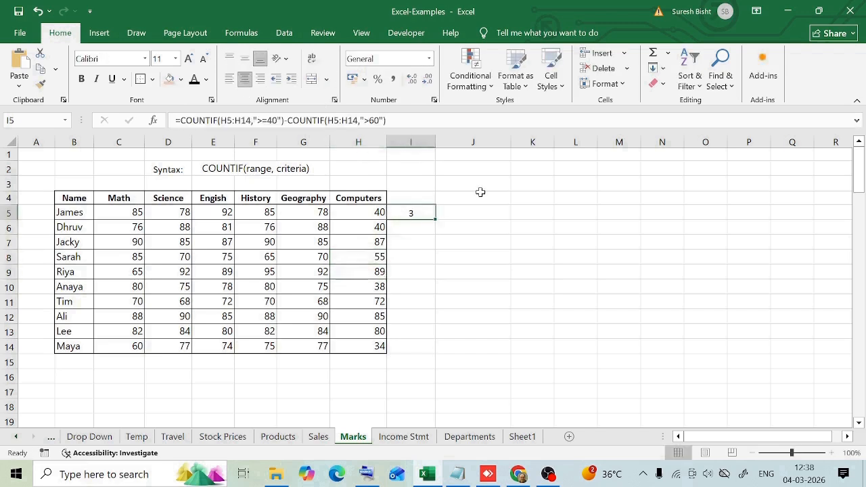
# Examine the two COUNTIF criteria in the I5 formula against the Computers marks
pyautogui.click(514, 256)
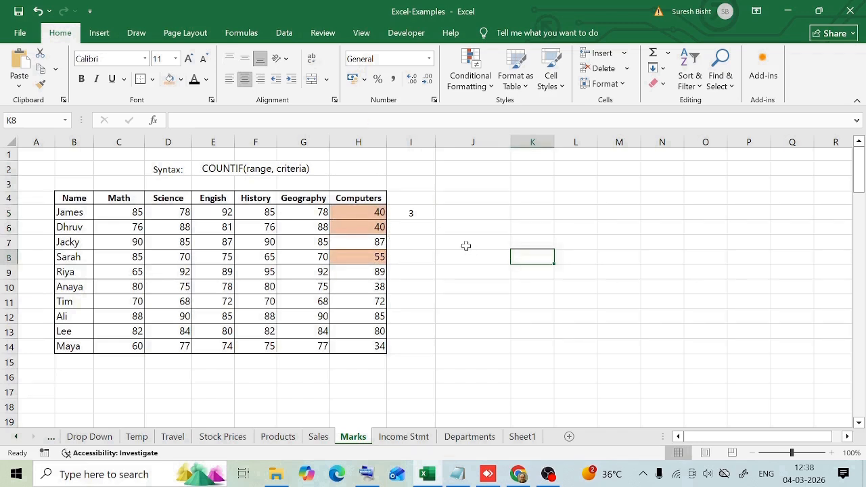
pyautogui.click(408, 212)
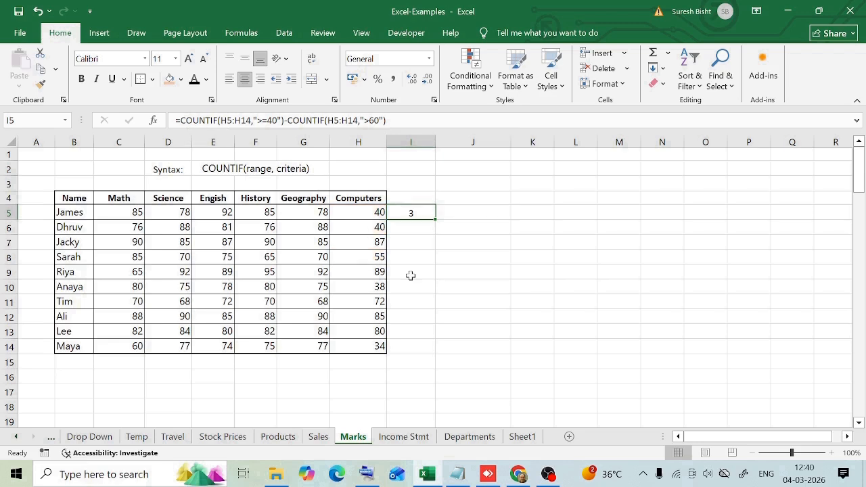
pyautogui.click(271, 120)
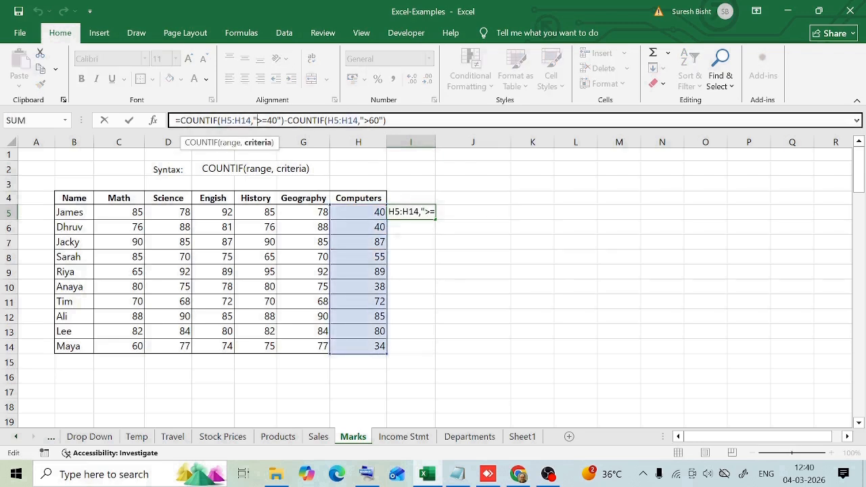
pyautogui.click(278, 121)
pyautogui.hotkey('ctrl', 'Return')
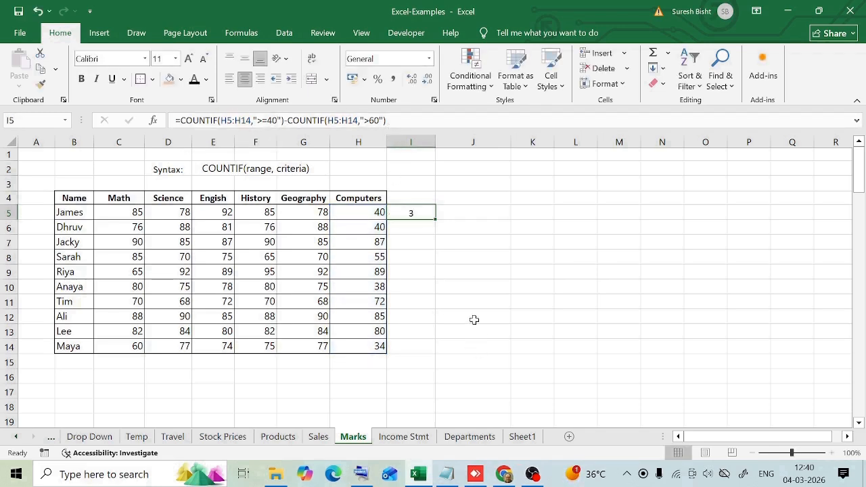
# On the Sales sheet, replace the "Laptop" criterion of the COUNTIF formula in J5 with a reference to cell E5
pyautogui.hotkey('ctrl', 'pageup')
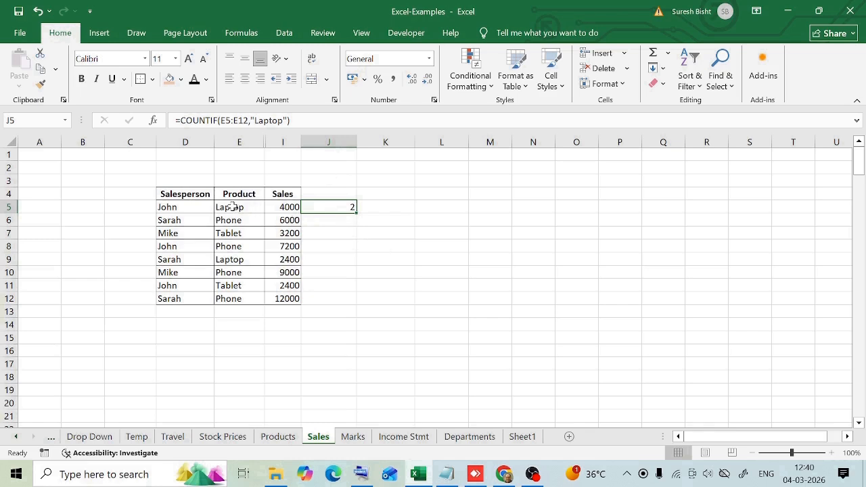
pyautogui.moveTo(232, 206); pyautogui.dragTo(239, 299)
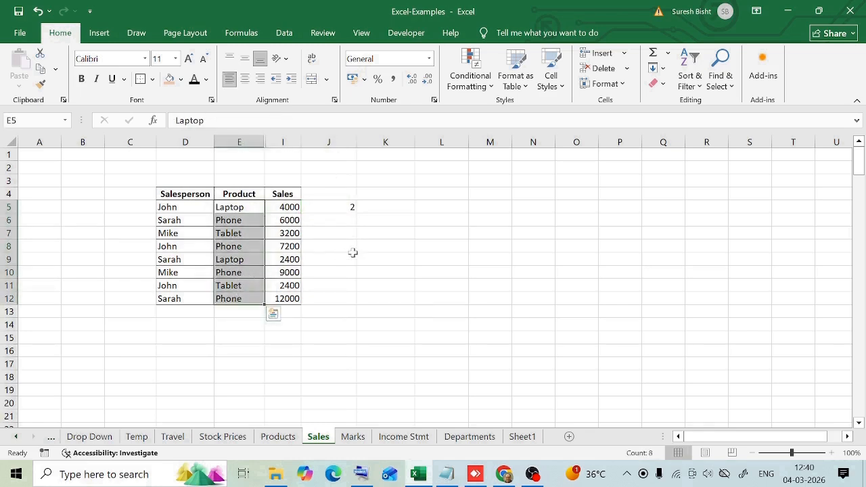
pyautogui.click(343, 211)
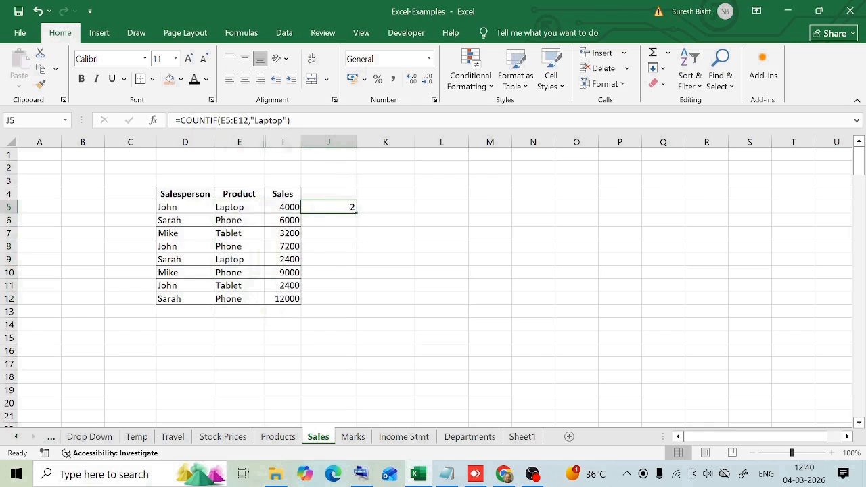
pyautogui.click(264, 121)
pyautogui.click(289, 121)
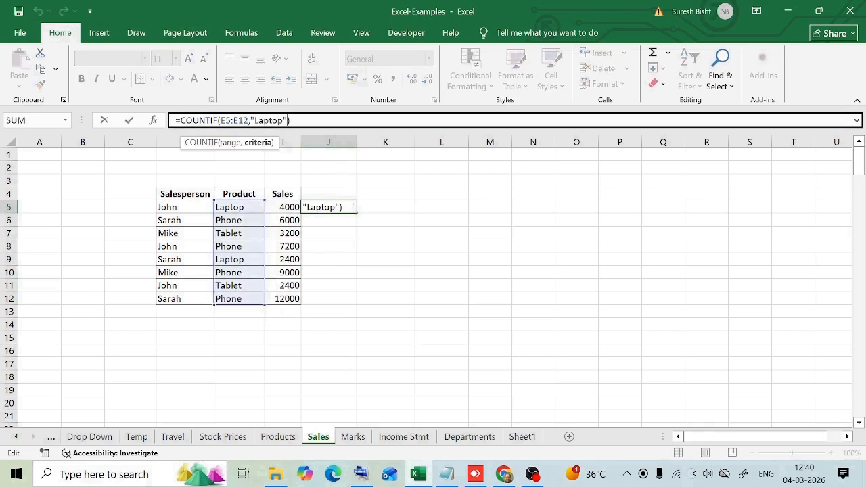
pyautogui.press('BackSpace')
pyautogui.press('BackSpace')
pyautogui.press('BackSpace')
pyautogui.press('BackSpace')
pyautogui.press('BackSpace')
pyautogui.press('BackSpace')
pyautogui.press('BackSpace')
pyautogui.press('BackSpace')
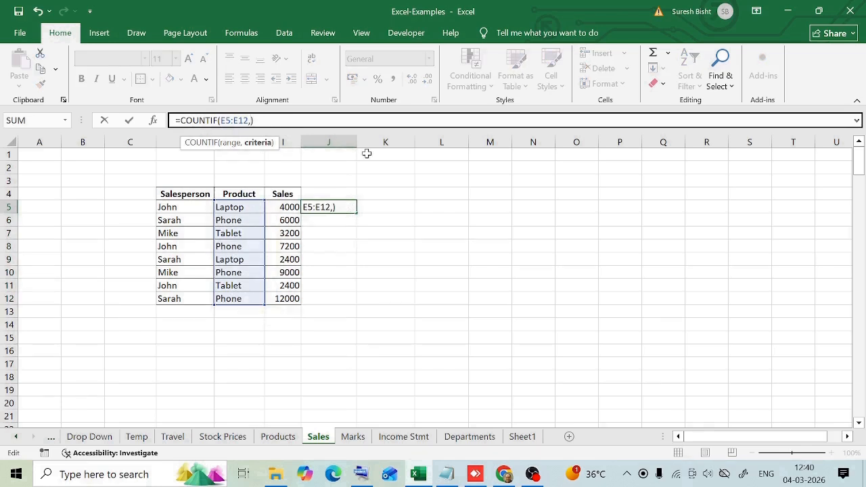
pyautogui.click(235, 207)
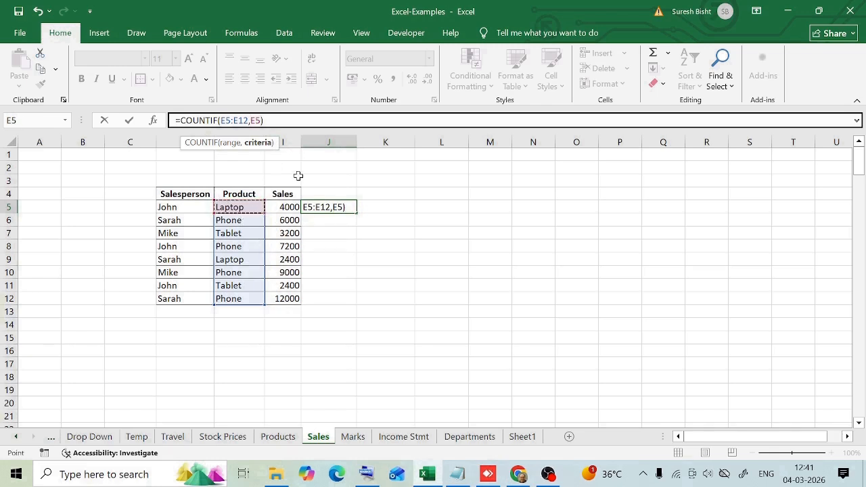
pyautogui.click(291, 121)
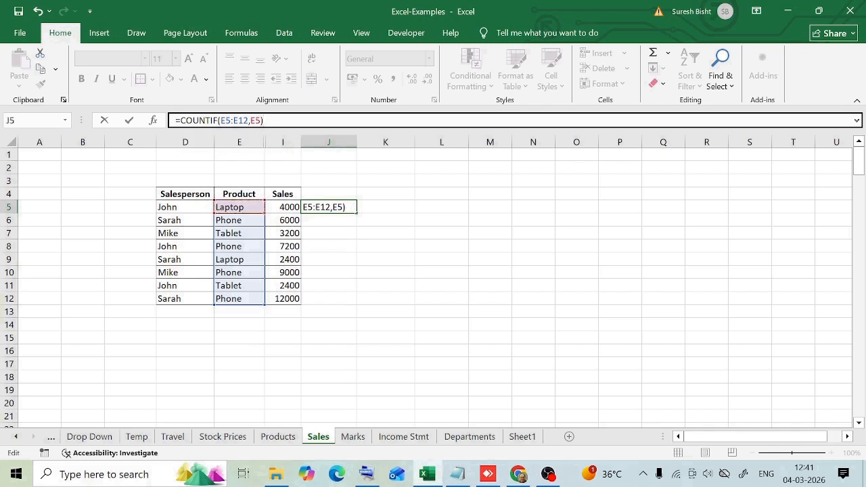
pyautogui.press('Return')
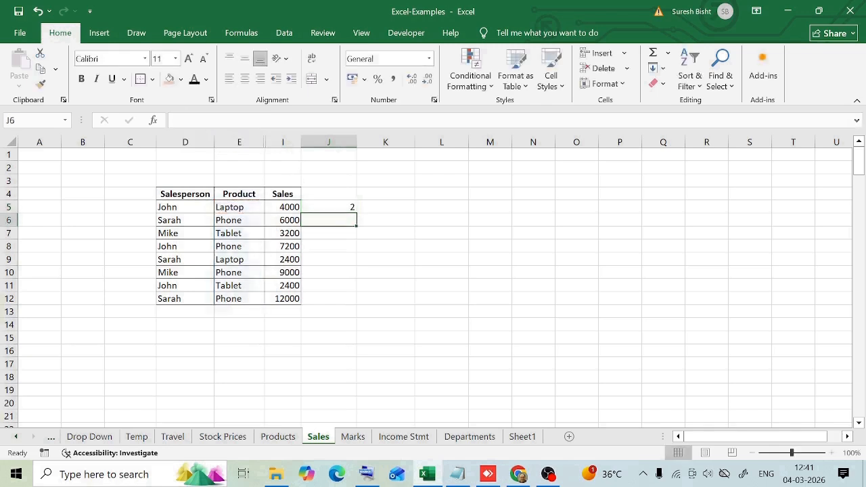
# Examine the cell-reference criterion in the J5 formula and the Sales values in I5:I12
pyautogui.click(338, 206)
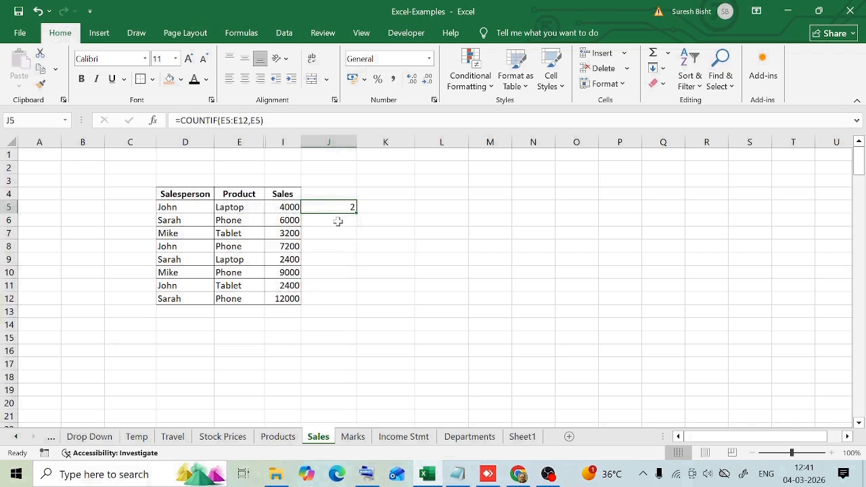
pyautogui.click(256, 121)
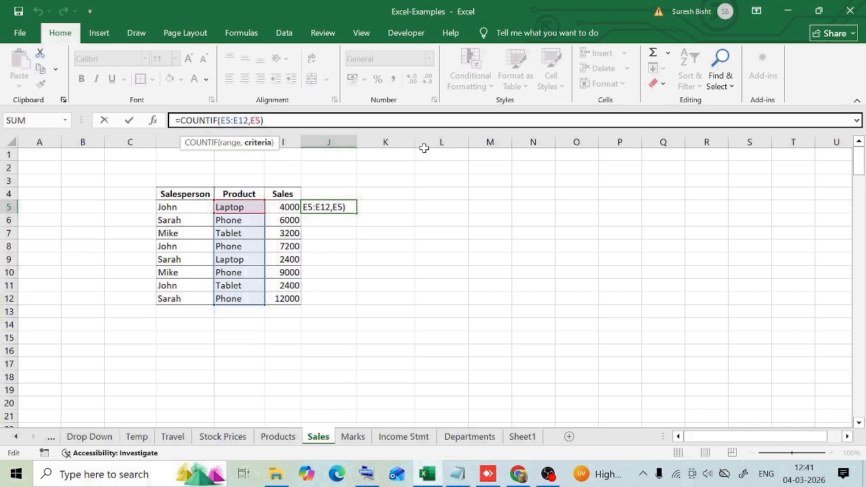
pyautogui.hotkey('ctrl', 'Return')
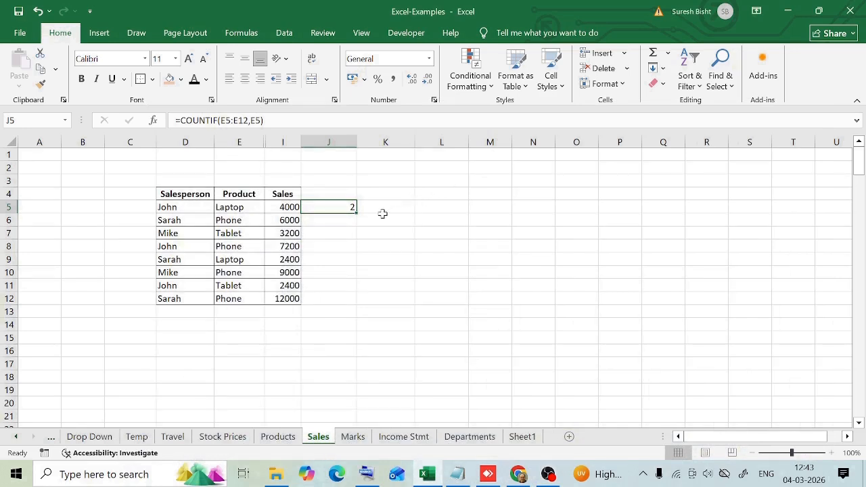
pyautogui.moveTo(291, 209); pyautogui.dragTo(287, 296)
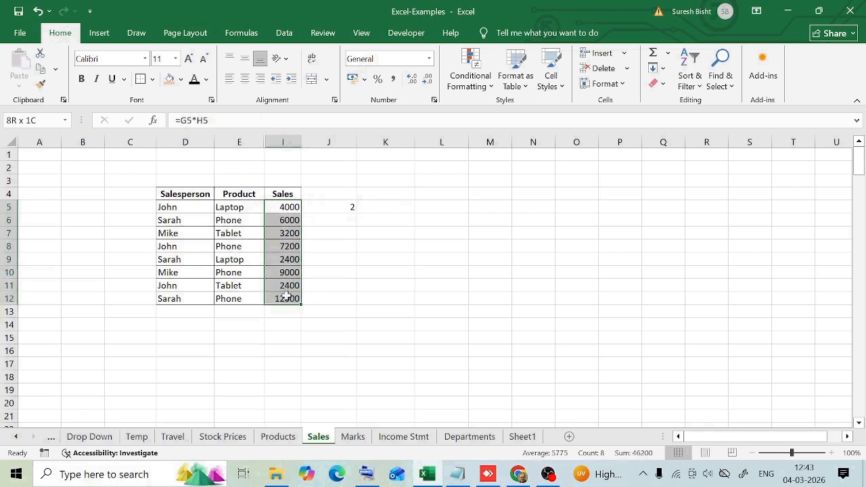
pyautogui.click(290, 248)
pyautogui.click(348, 206)
pyautogui.click(257, 169)
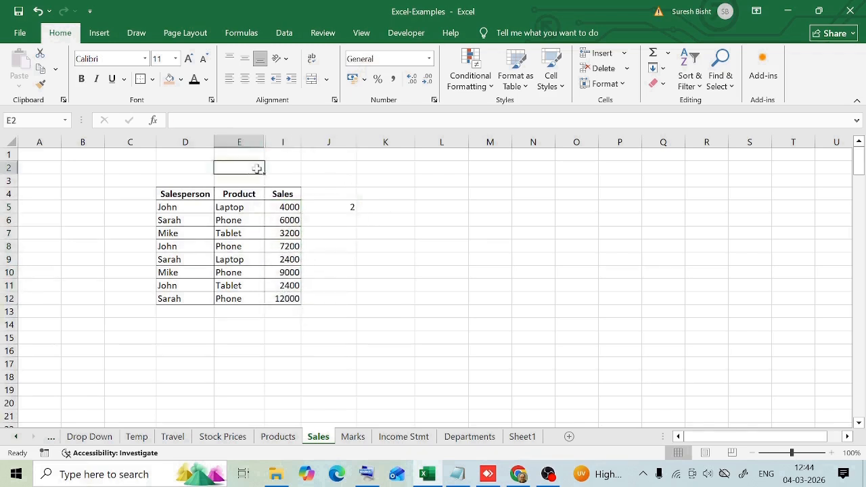
# Enter 7000 in E2 of the Sales sheet and label it "Target" in D2
pyautogui.write('7000')
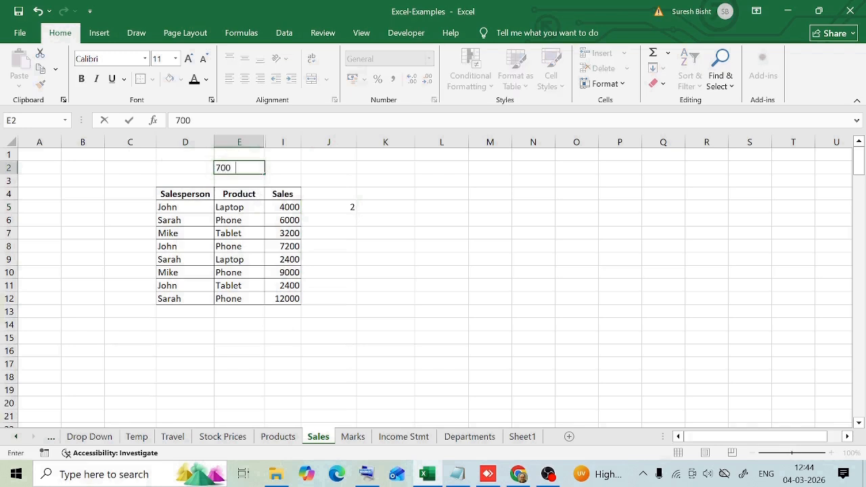
pyautogui.press('Left')
pyautogui.write('Target')
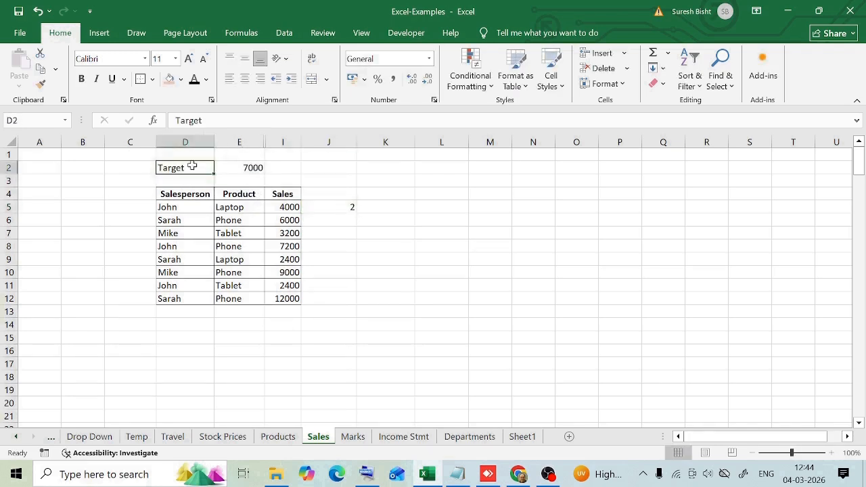
pyautogui.click(238, 167)
# Rewrite the formula in J5 as =COUNTIF(I5:I12,">"&E2) to count sales above the target
pyautogui.click(342, 207)
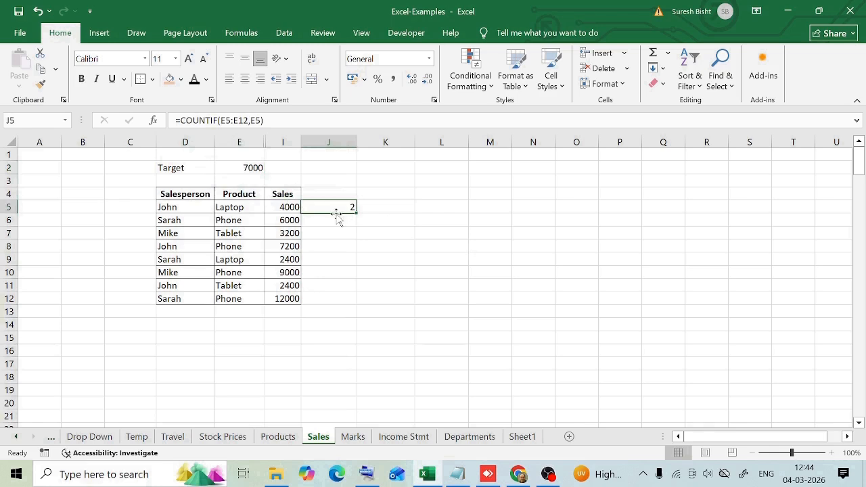
pyautogui.press('F2')
pyautogui.press('BackSpace')
pyautogui.press('BackSpace')
pyautogui.press('BackSpace')
pyautogui.press('BackSpace')
pyautogui.press('BackSpace')
pyautogui.press('BackSpace')
pyautogui.press('BackSpace')
pyautogui.press('BackSpace')
pyautogui.press('BackSpace')
pyautogui.press('BackSpace')
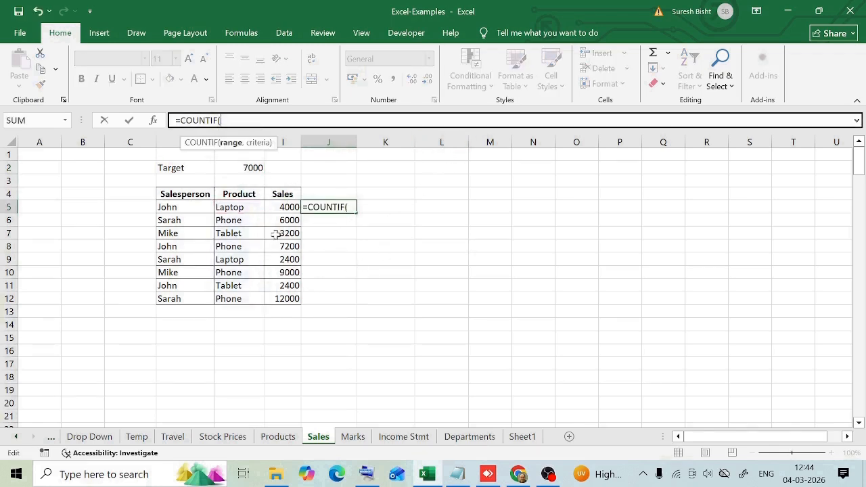
pyautogui.moveTo(291, 212); pyautogui.dragTo(287, 298)
pyautogui.write(',"')
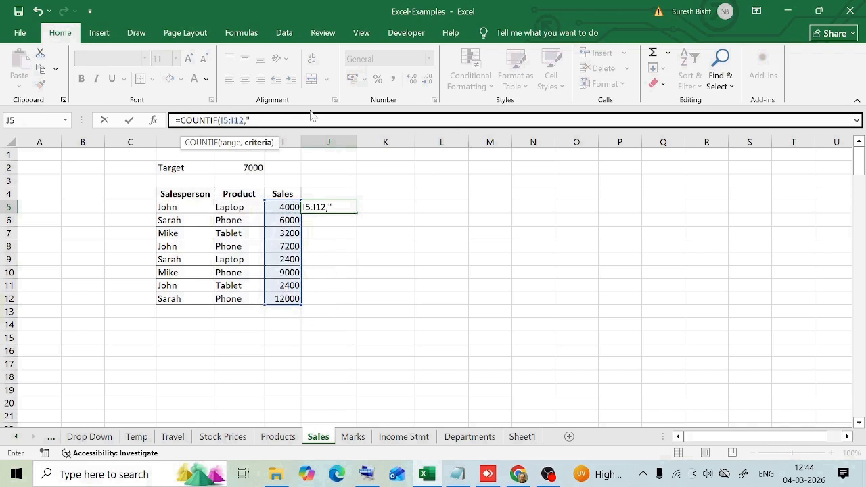
pyautogui.write('>"&')
pyautogui.click(246, 169)
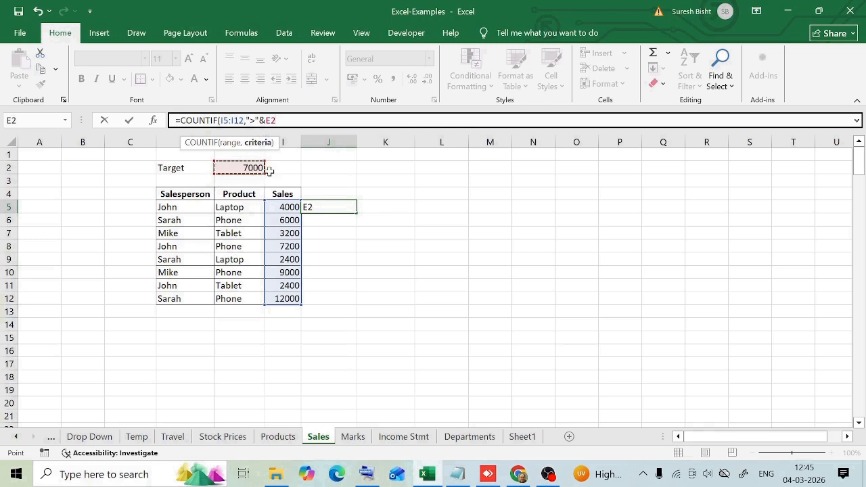
pyautogui.press('Return')
# Highlight the Sales cells I8, I10 and I12, which exceed the target, with an orange fill and compare them with J5
pyautogui.click(345, 210)
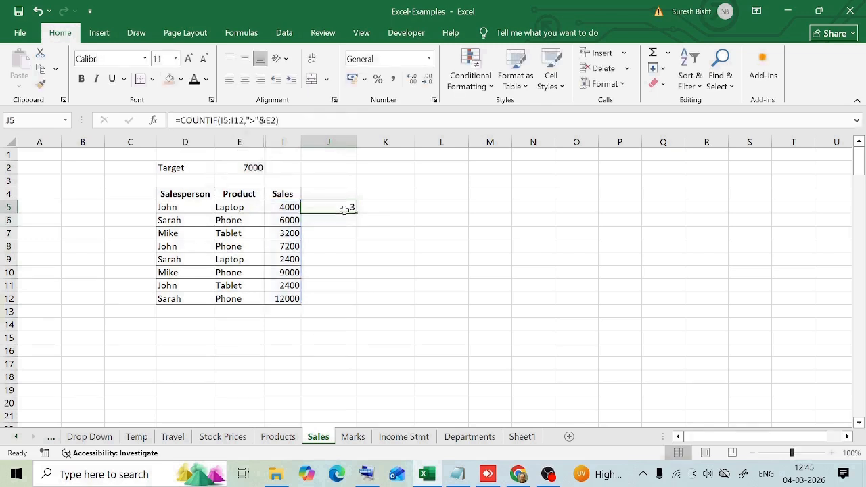
pyautogui.click(294, 247)
pyautogui.click(298, 274)
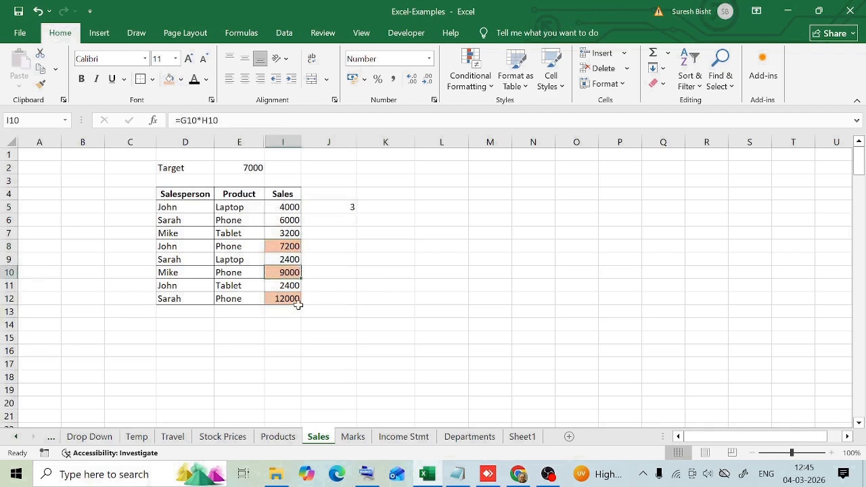
pyautogui.click(297, 301)
pyautogui.click(351, 208)
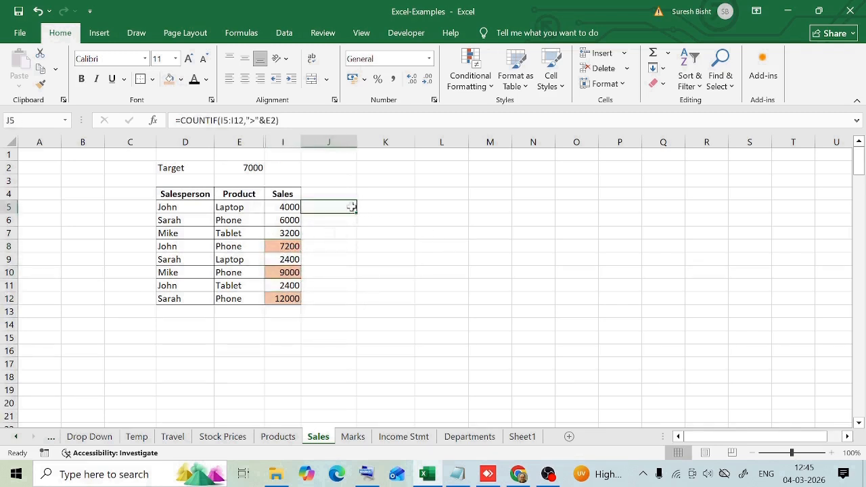
# Clear the orange highlights in I8:I12 by copying the plain formatting of I7 onto them
pyautogui.click(284, 234)
pyautogui.click(41, 84)
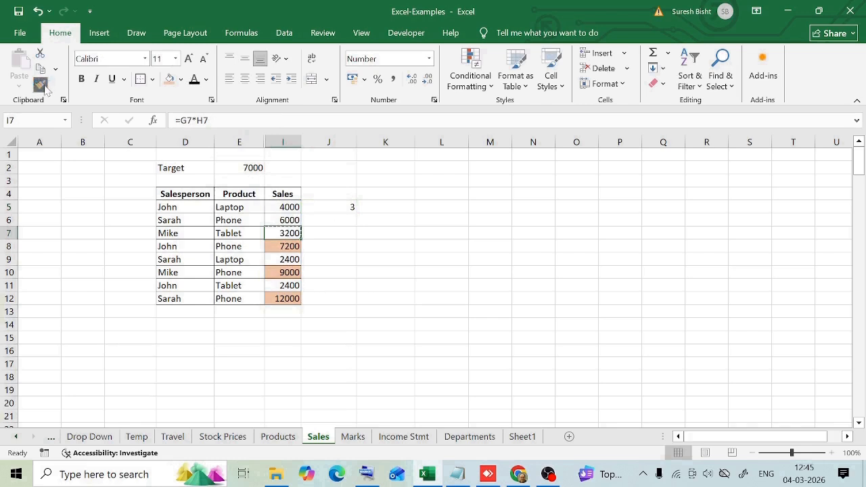
pyautogui.moveTo(284, 247); pyautogui.dragTo(286, 299)
pyautogui.click(366, 235)
pyautogui.click(350, 207)
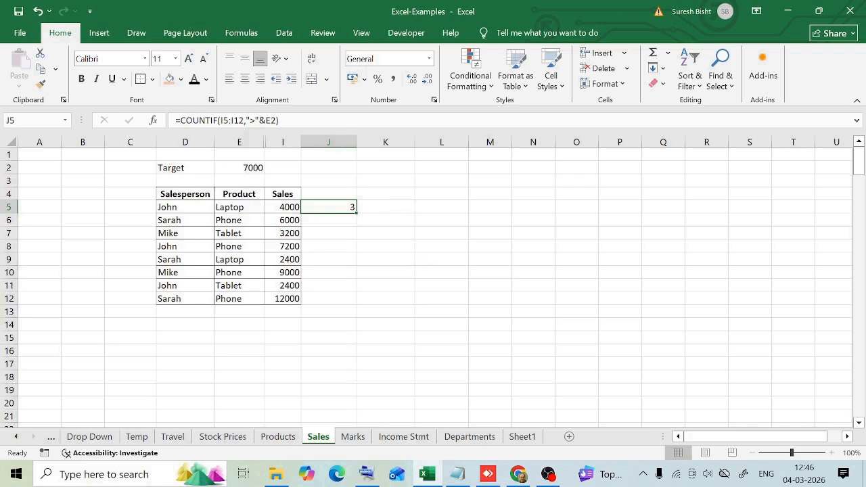
# Replace the formula in J5 with =COUNTIF(D5:D12,"J*") to count salespersons whose names start with J
pyautogui.moveTo(171, 206); pyautogui.dragTo(190, 299)
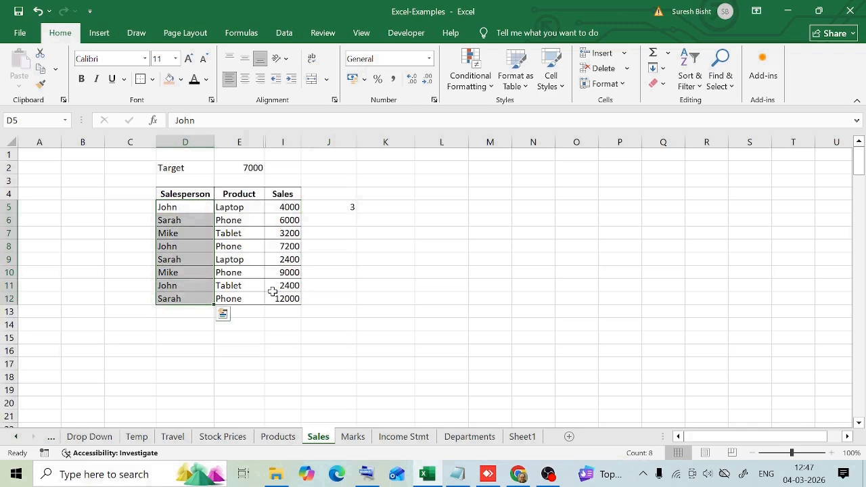
pyautogui.click(328, 207)
pyautogui.click(420, 123)
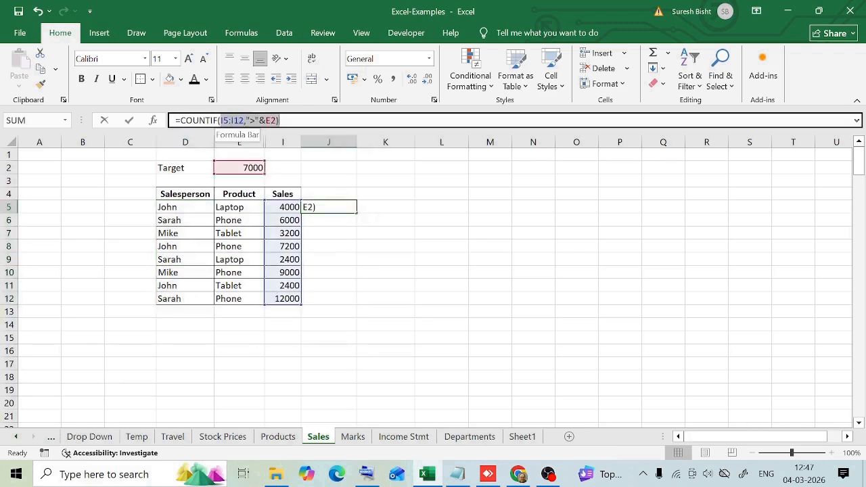
pyautogui.press('BackSpace')
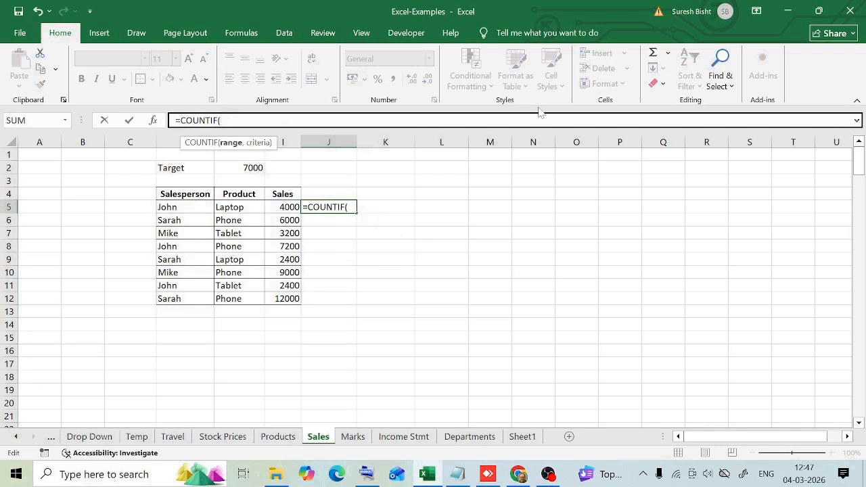
pyautogui.moveTo(170, 207); pyautogui.dragTo(175, 305)
pyautogui.write(',"')
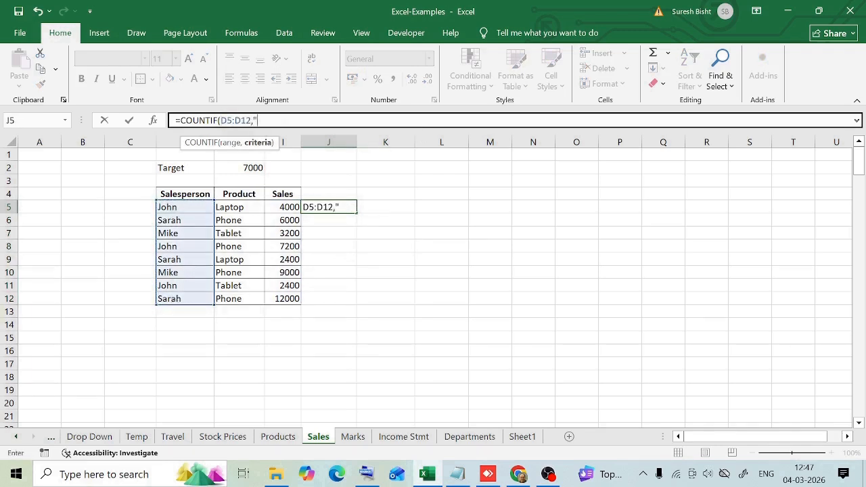
pyautogui.write('J')
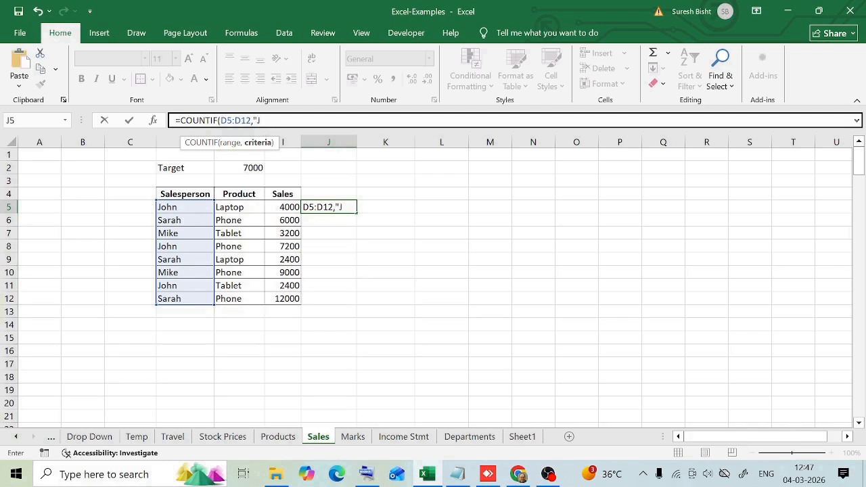
pyautogui.write('*")')
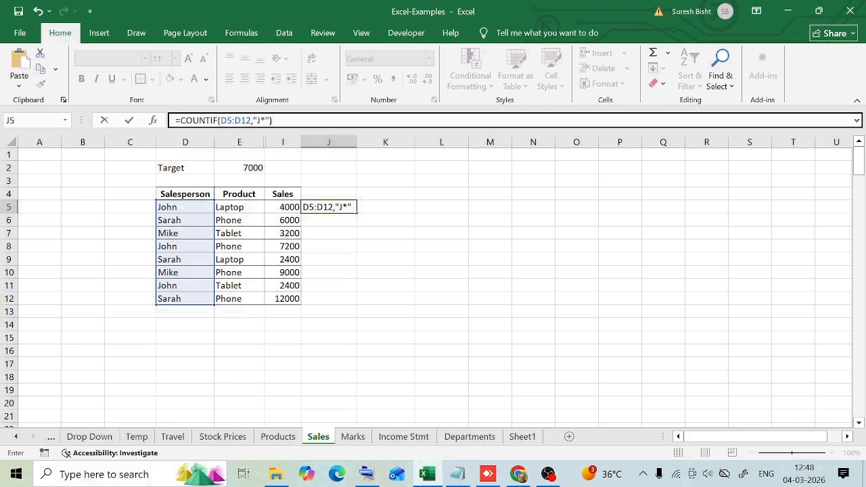
pyautogui.hotkey('ctrl', 'Return')
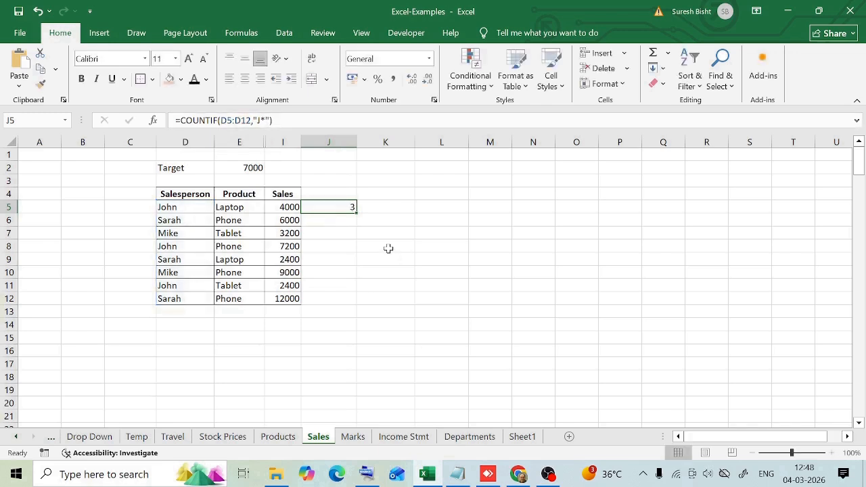
# Highlight the names matching "J*" in D5, D8 and D11 with an orange fill and check the other salesperson names
pyautogui.click(202, 211)
pyautogui.click(189, 299)
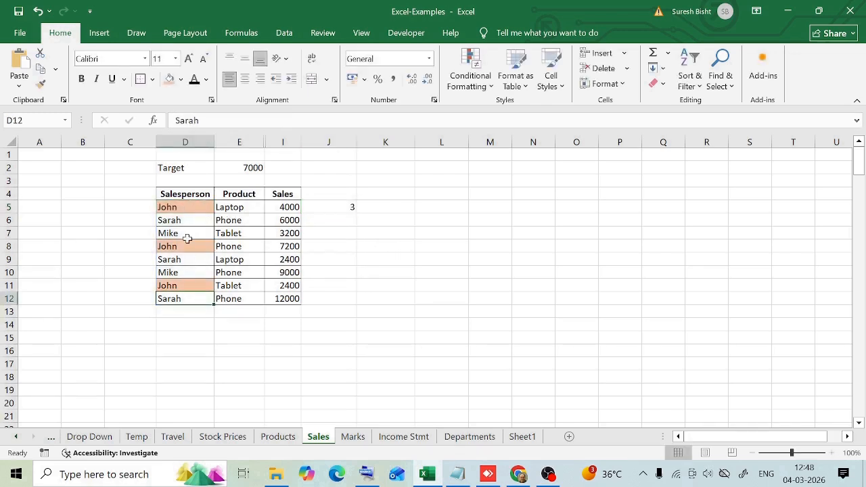
pyautogui.click(191, 220)
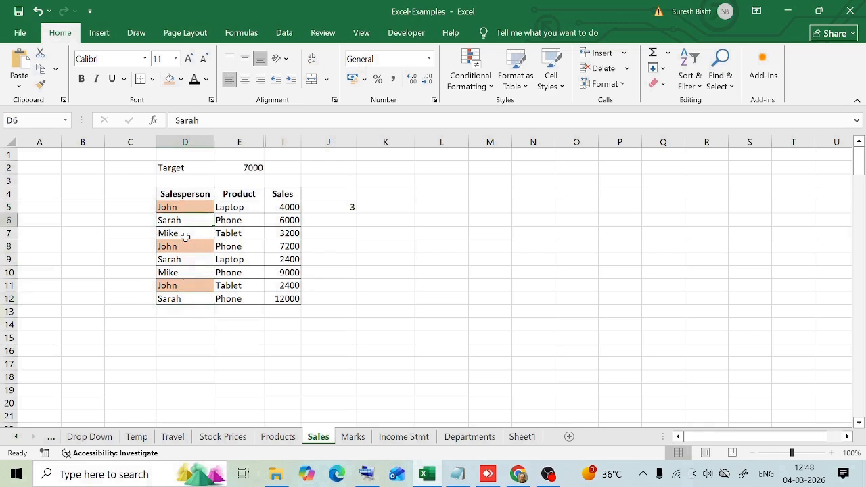
pyautogui.click(180, 259)
pyautogui.click(183, 309)
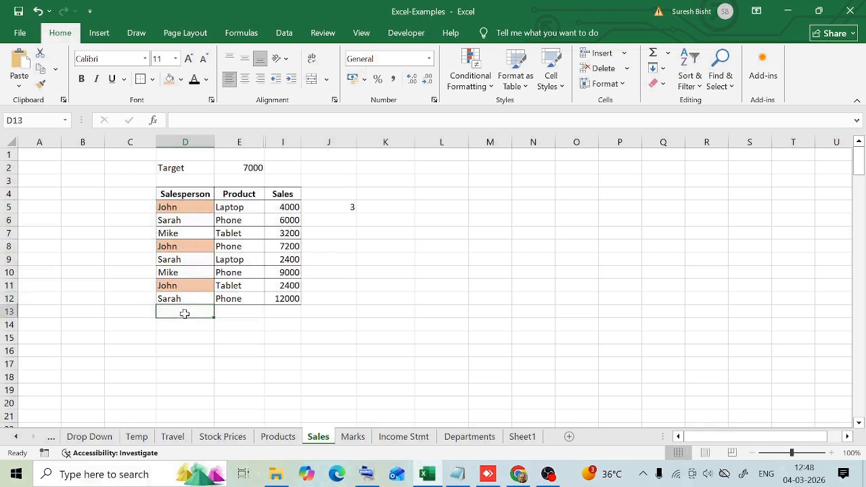
# Change the criterion of the COUNTIF formula in J5 to "?????" to count five-letter names in D5:D12
pyautogui.click(348, 211)
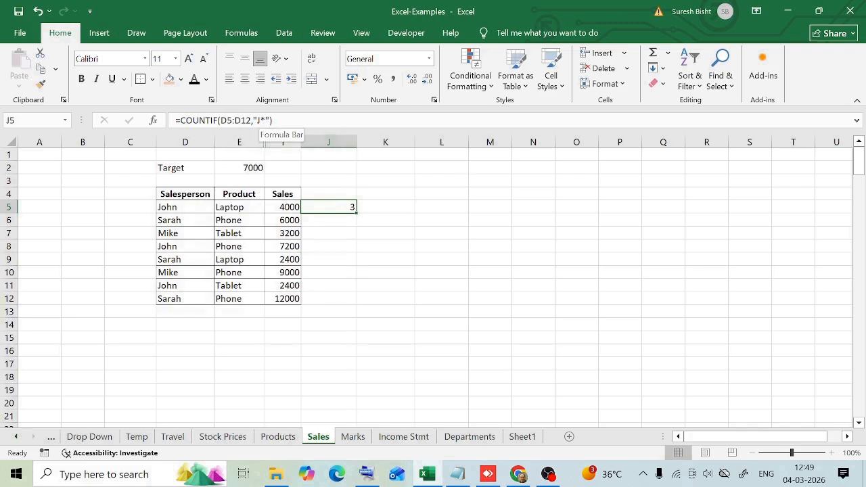
pyautogui.click(265, 121)
pyautogui.press('BackSpace')
pyautogui.press('BackSpace')
pyautogui.write('?????')
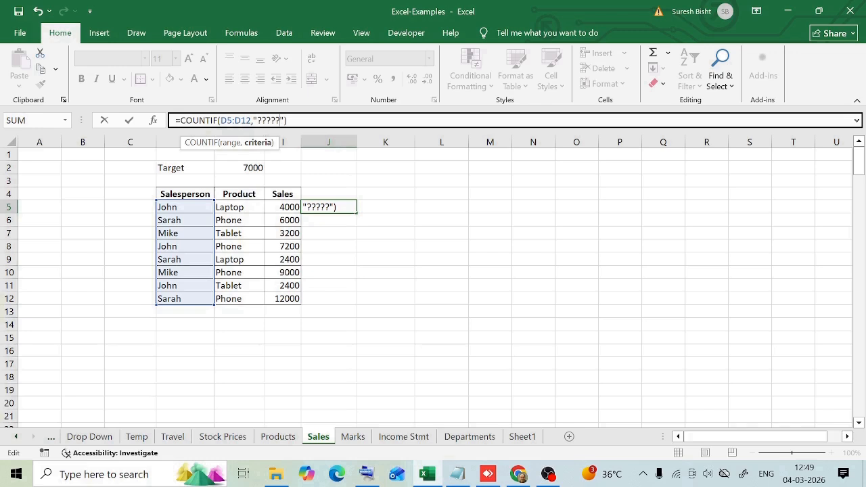
pyautogui.click(287, 121)
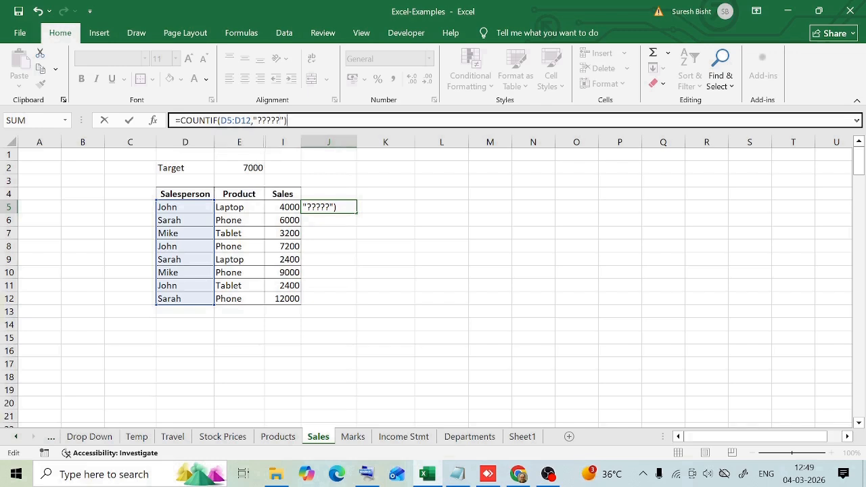
pyautogui.press('Return')
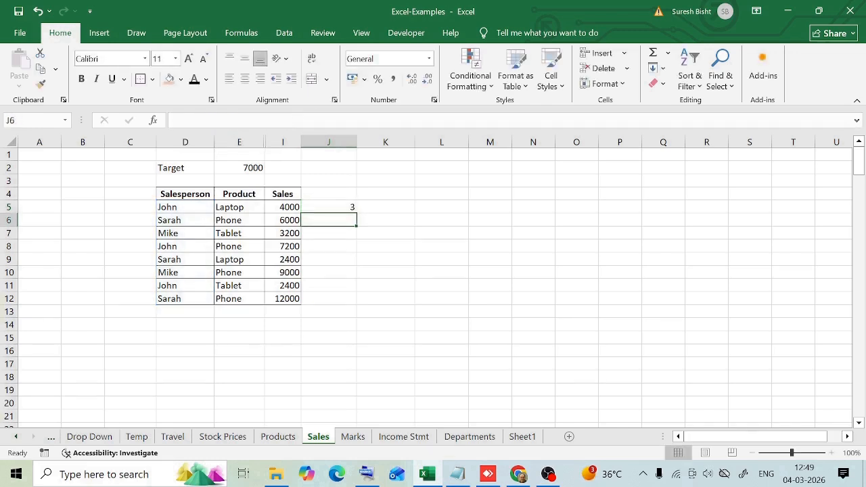
# Highlight the five-letter names in D6, D9 and D12, and remove the last letter of the name in D6 to test the J5 formula
pyautogui.click(348, 207)
pyautogui.click(192, 220)
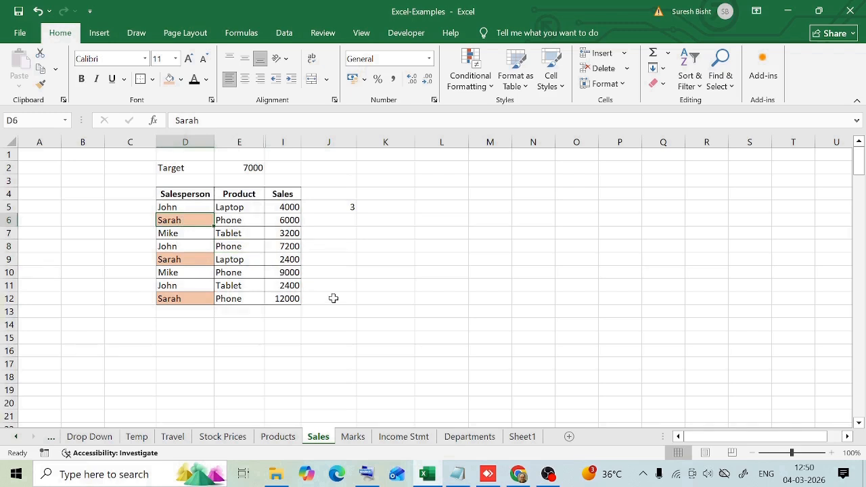
pyautogui.doubleClick(191, 220)
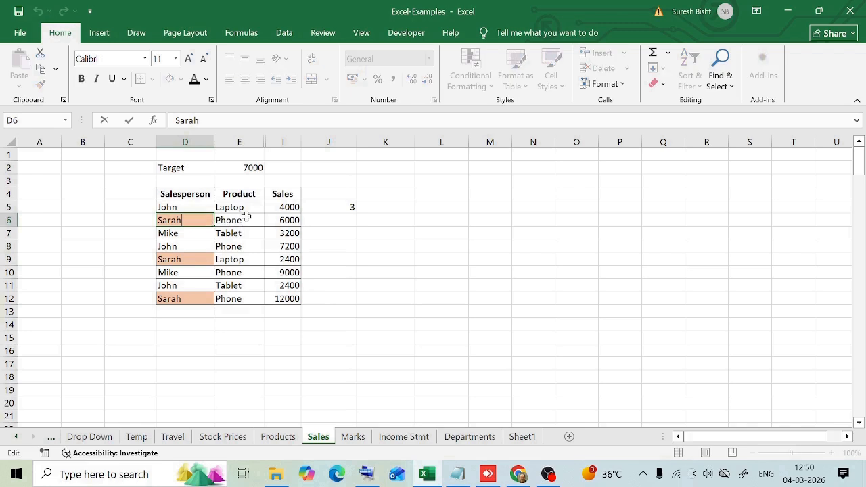
pyautogui.press('BackSpace')
pyautogui.press('Return')
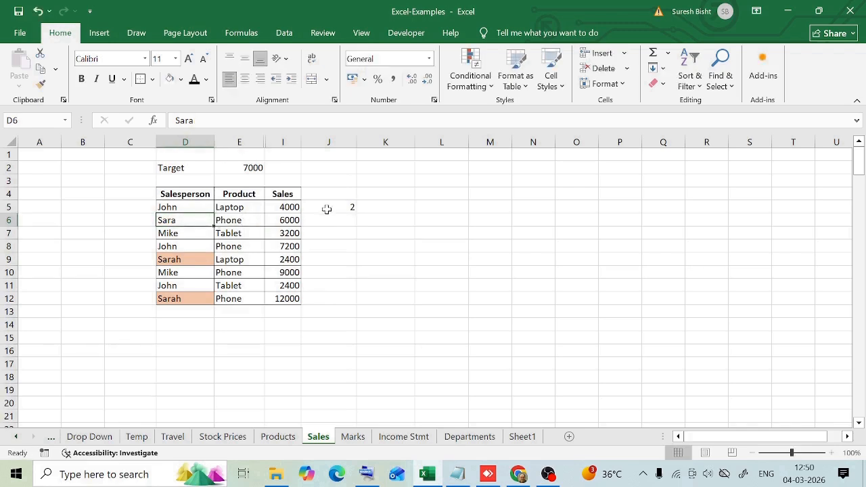
pyautogui.click(339, 207)
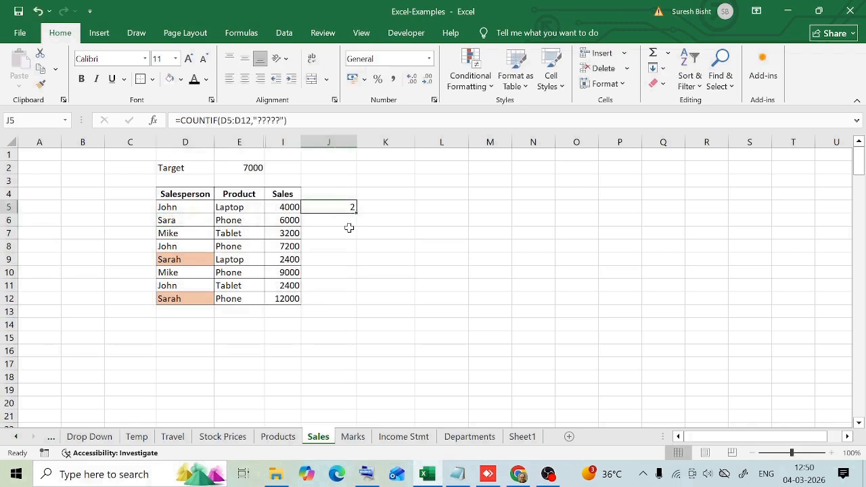
# Clear the remaining orange highlights in the Salesperson column by copying the plain formatting of D7 onto those cells
pyautogui.click(185, 233)
pyautogui.click(40, 84)
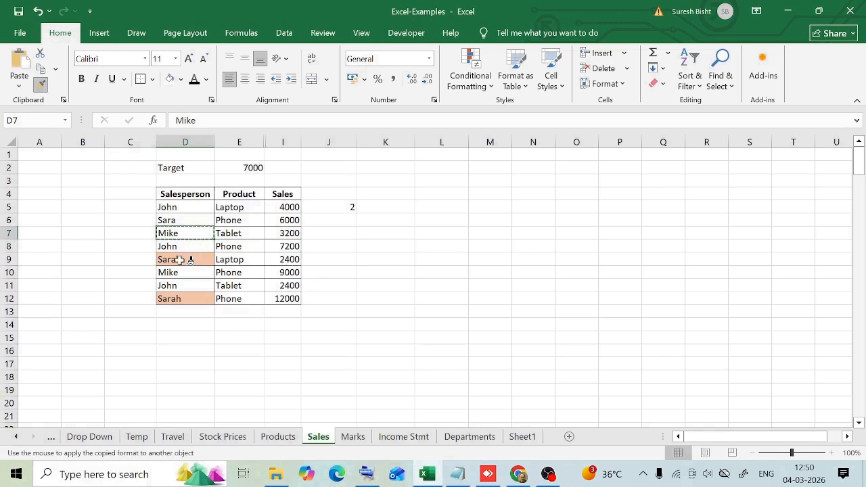
pyautogui.moveTo(187, 272); pyautogui.dragTo(184, 299)
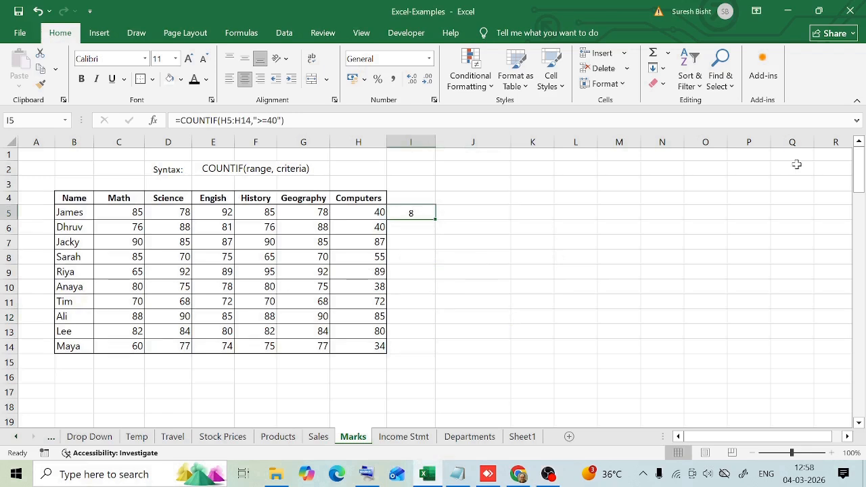
# On the Marks sheet, try entering the I5 formula without quotation marks around its criterion, as =COUNTIF(H5:H14,>=40), and dismiss the message
pyautogui.press('F2')
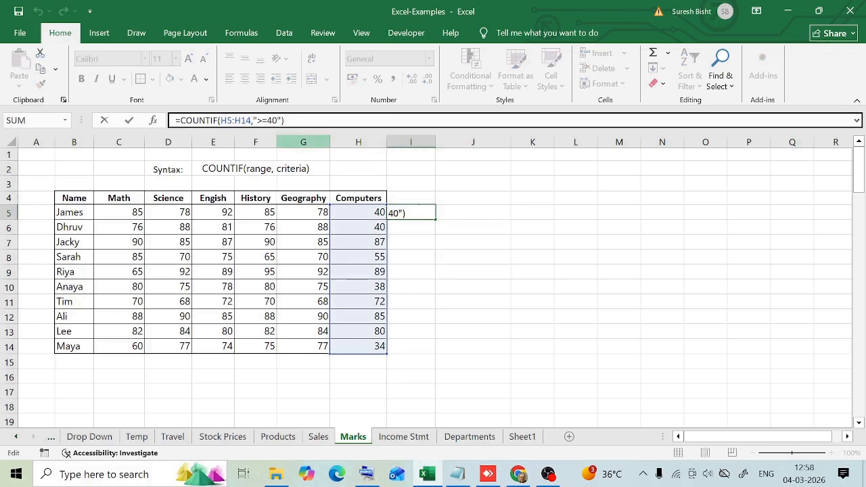
pyautogui.click(260, 120)
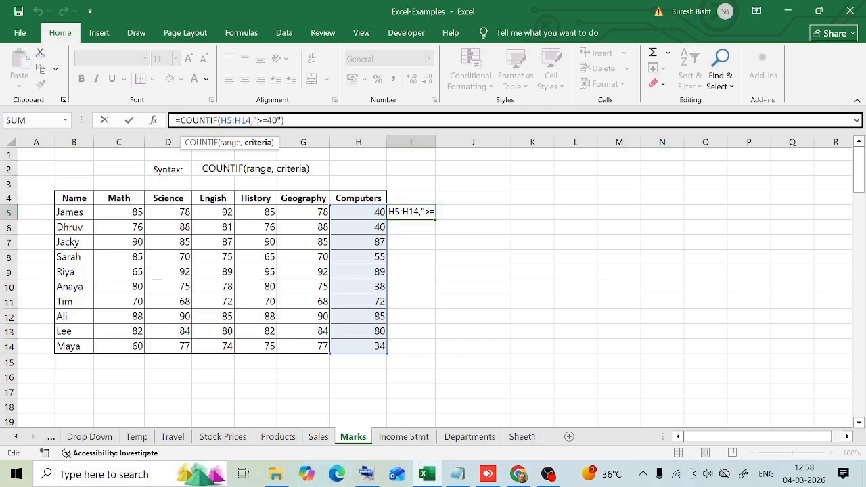
pyautogui.click(281, 121)
pyautogui.press('BackSpace')
pyautogui.click(253, 120)
pyautogui.press('BackSpace')
pyautogui.press('Return')
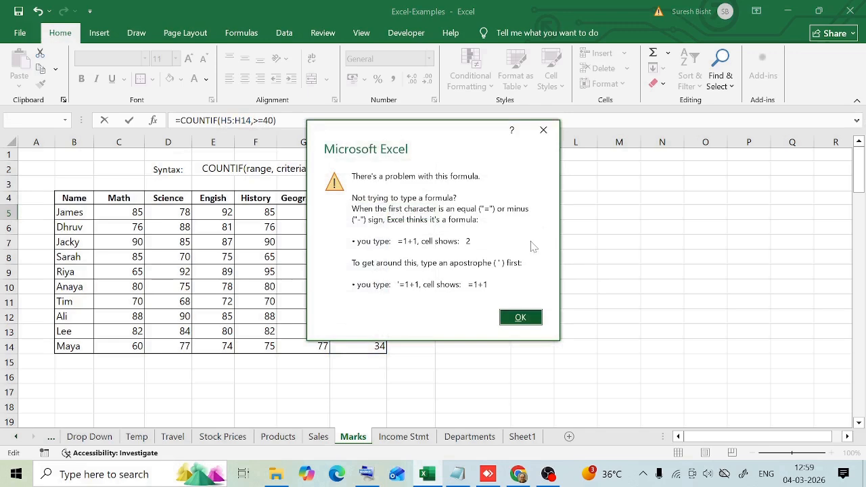
pyautogui.click(550, 135)
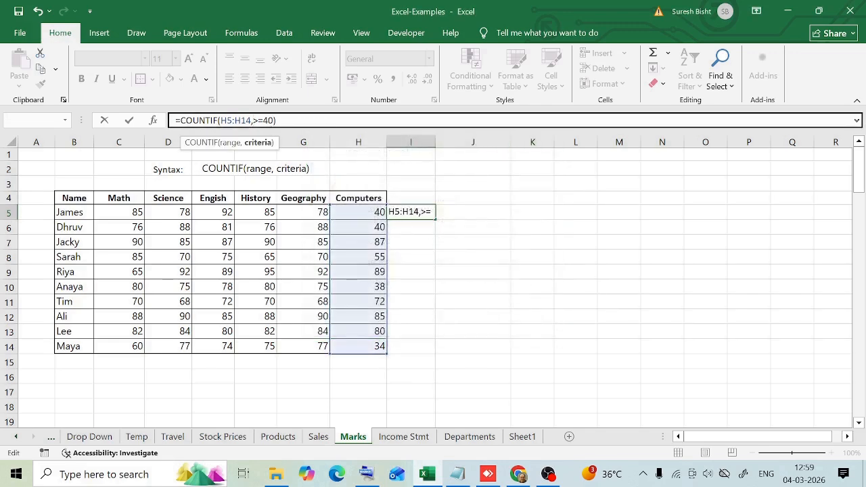
# Put quotation marks around the criterion in I5 so the formula reads =COUNTIF(H5:H14,">=40")
pyautogui.write('"')
pyautogui.press('End')
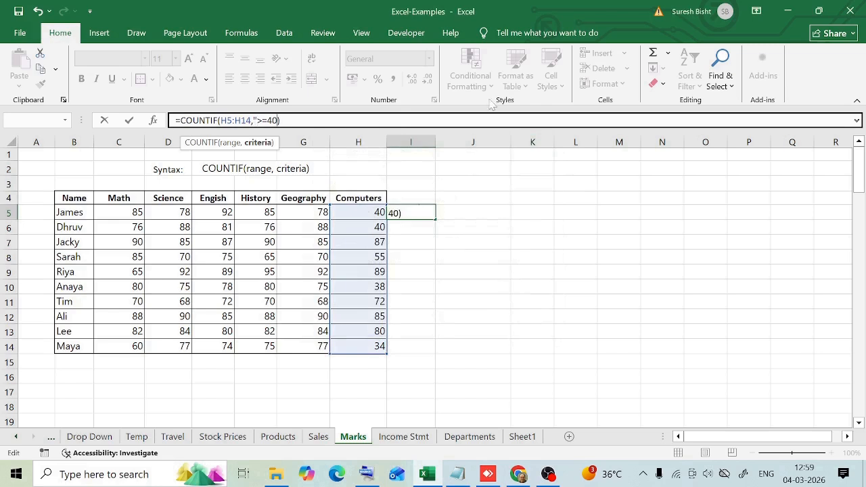
pyautogui.write('"')
pyautogui.press('Return')
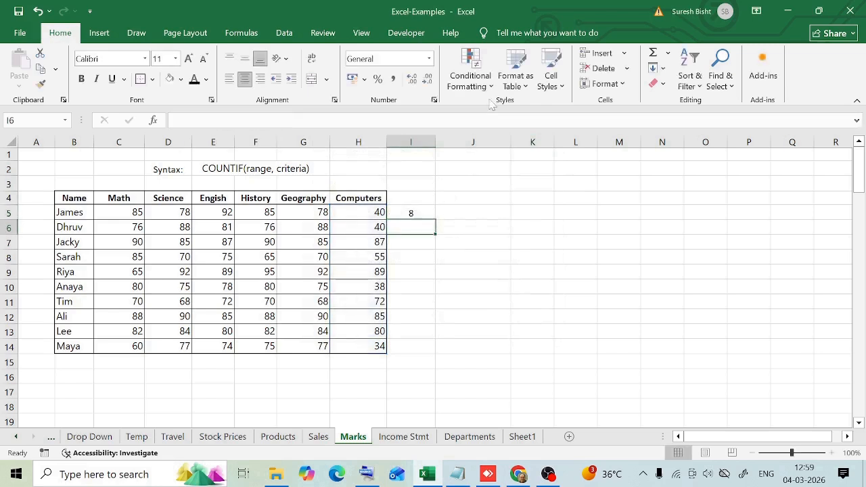
pyautogui.click(416, 215)
# On the Sales sheet, remove the quotation marks around Laptop in the J5 formula, making it =COUNTIF(E5:E12,Laptop)
pyautogui.hotkey('ctrl', 'pageup')
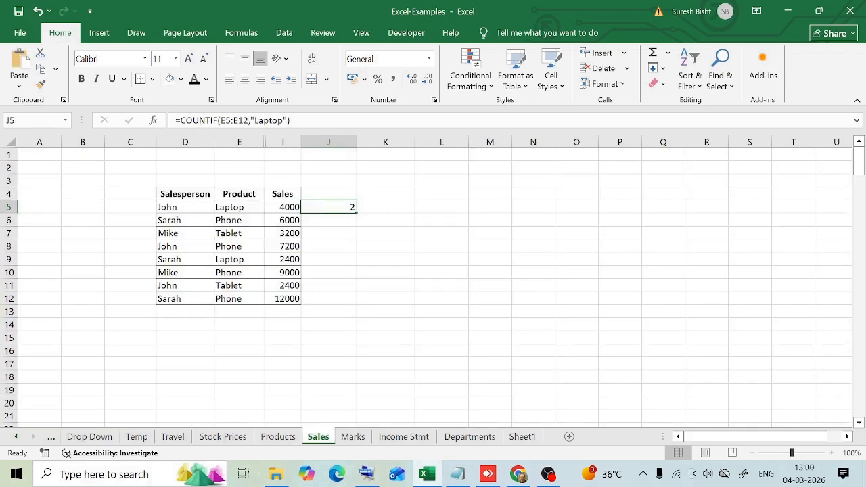
pyautogui.click(263, 122)
pyautogui.click(186, 121)
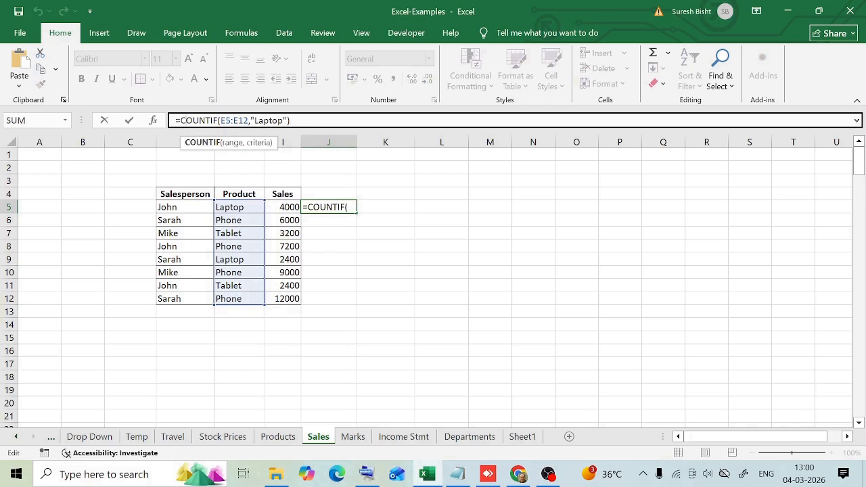
pyautogui.click(255, 121)
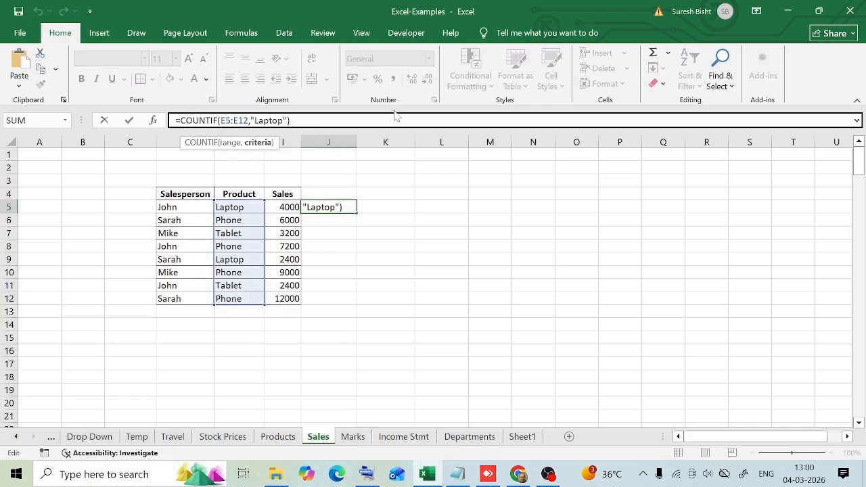
pyautogui.press('BackSpace')
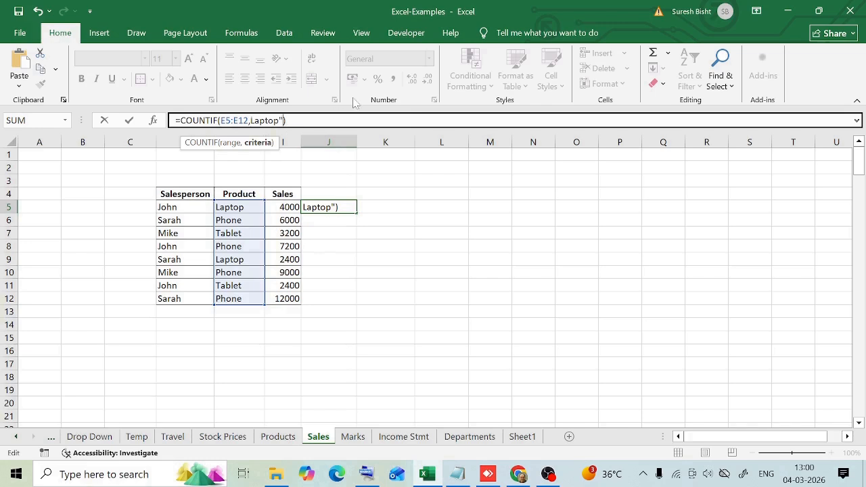
pyautogui.press('Return')
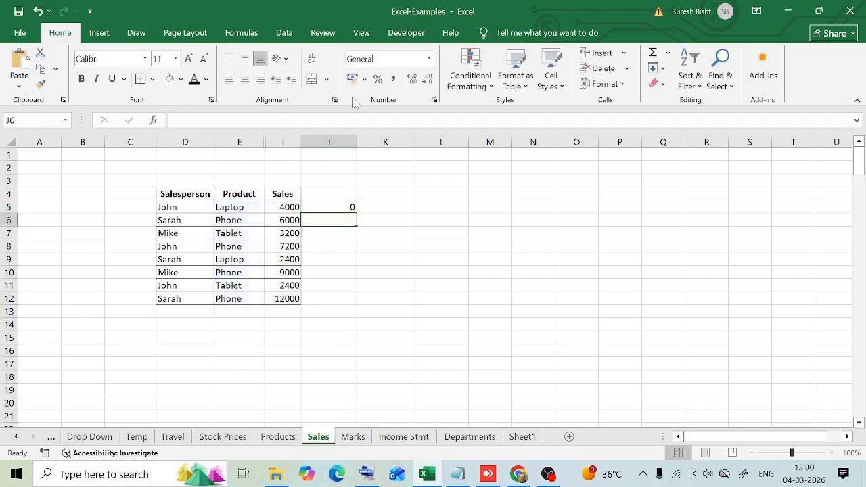
# Restore the quotation marks in J5 so the formula reads =COUNTIF(E5:E12,"Laptop")
pyautogui.click(330, 203)
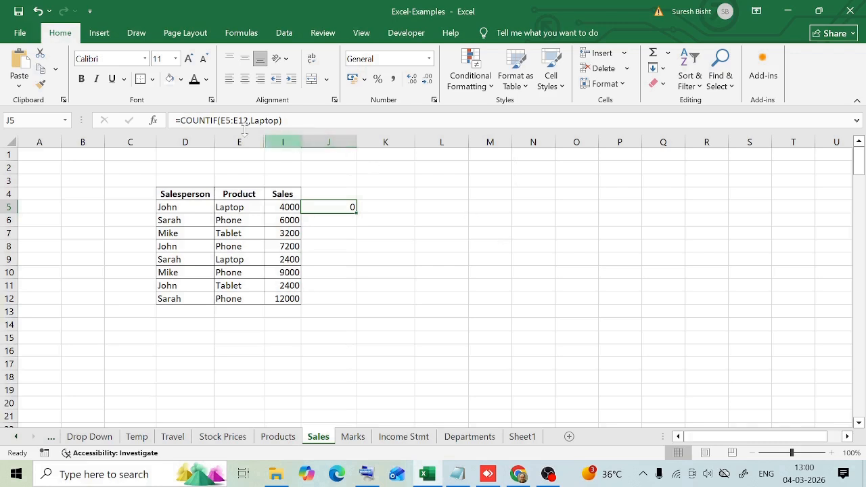
pyautogui.click(249, 120)
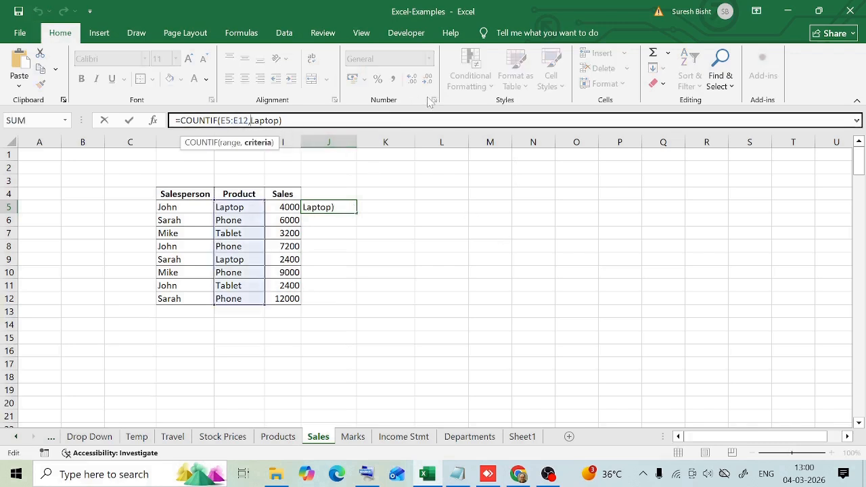
pyautogui.write('"')
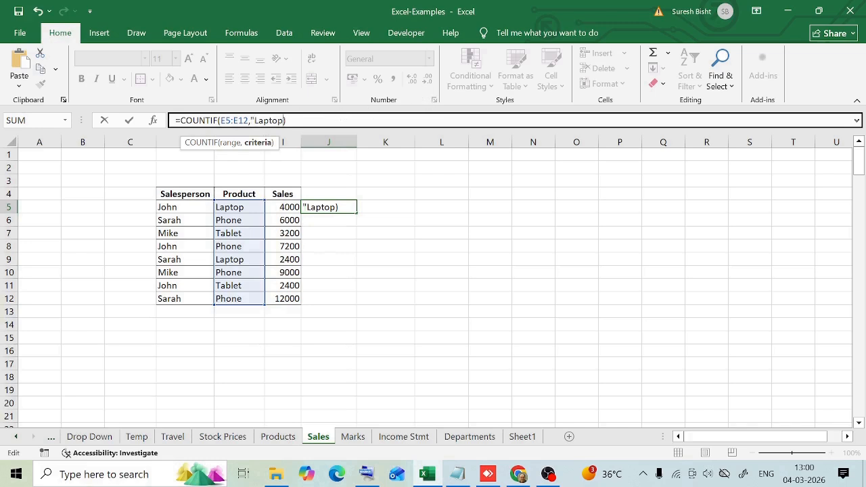
pyautogui.write('"')
pyautogui.press('Return')
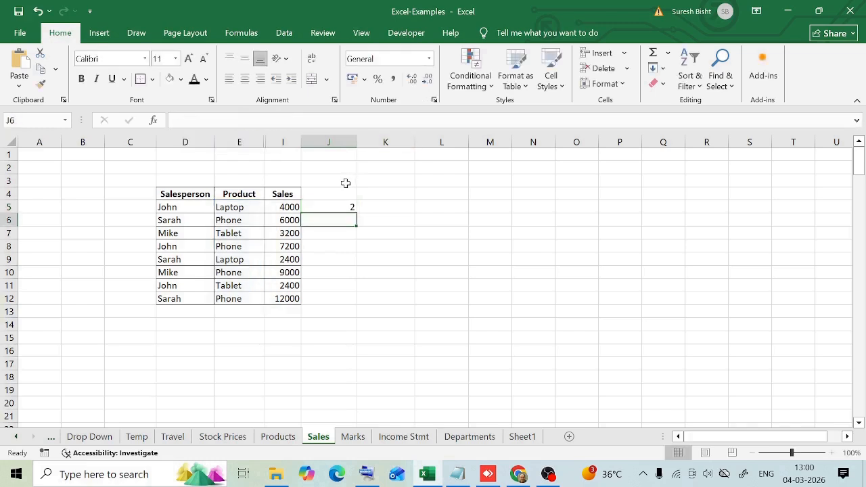
pyautogui.click(338, 205)
# On the Marks sheet, replace James's Computers mark in H5 with "40", including the quotation marks
pyautogui.hotkey('ctrl', 'pagedown')
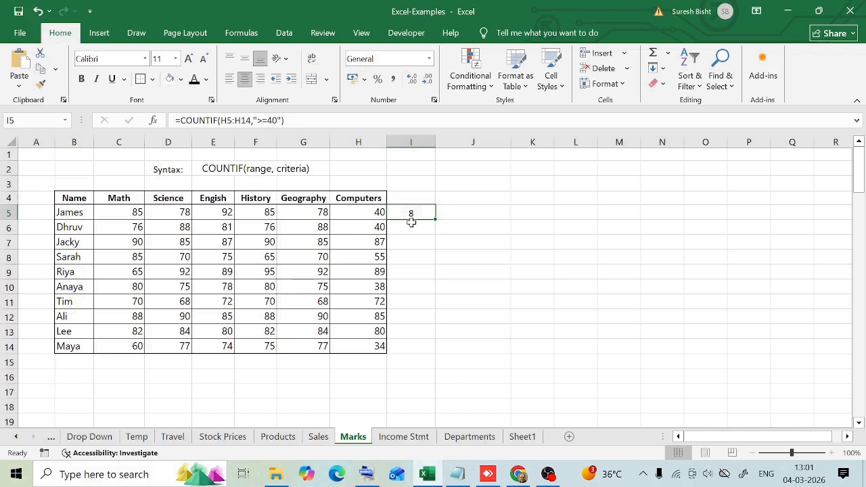
pyautogui.click(377, 213)
pyautogui.doubleClick(376, 213)
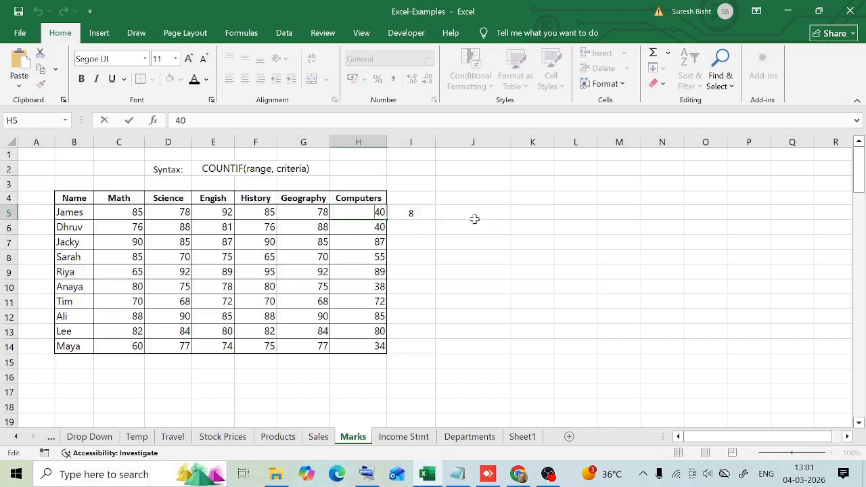
pyautogui.write('"40"')
pyautogui.press('Return')
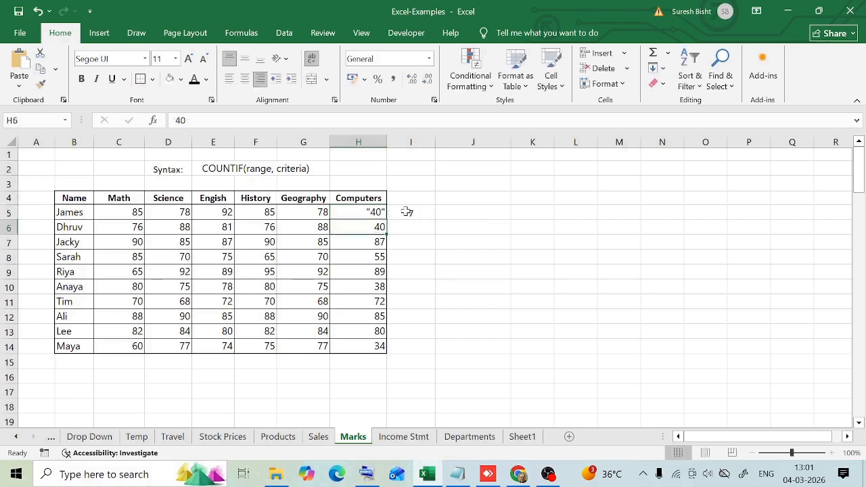
pyautogui.click(383, 216)
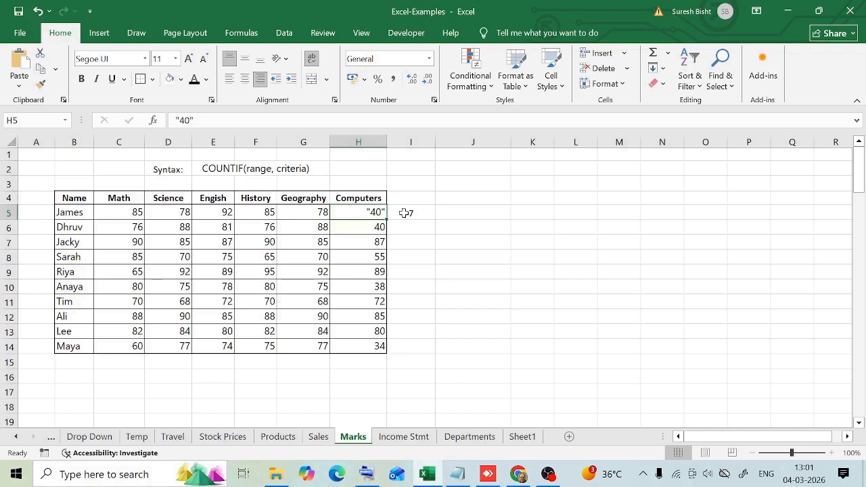
# Undo the quoted entry in H5 and select the COUNTIF formula in I5
pyautogui.click(404, 213)
pyautogui.hotkey('ctrl', 'z')
pyautogui.click(420, 226)
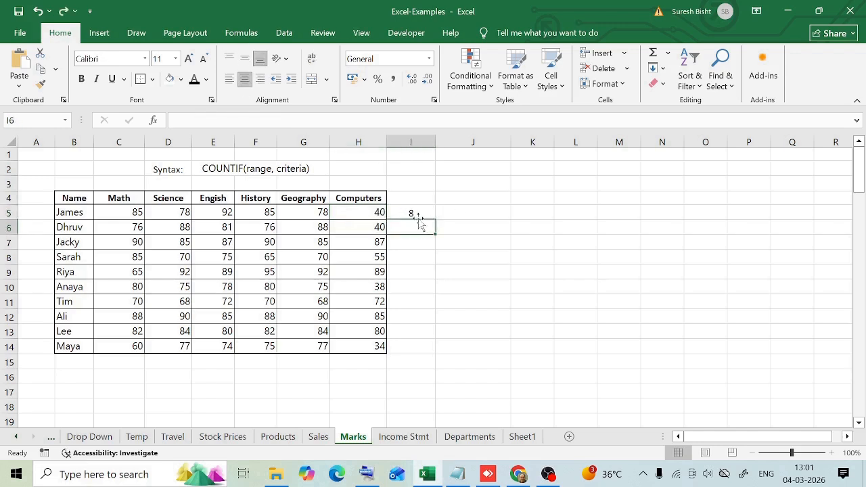
pyautogui.click(414, 213)
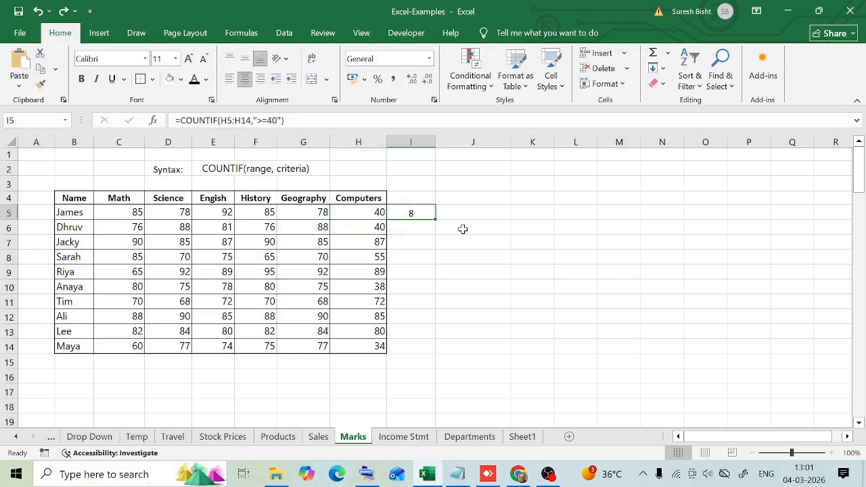
# On the Sales sheet, try the lowercase criterion "laptop" in the J5 formula, and undo that change
pyautogui.hotkey('ctrl', 'pageup')
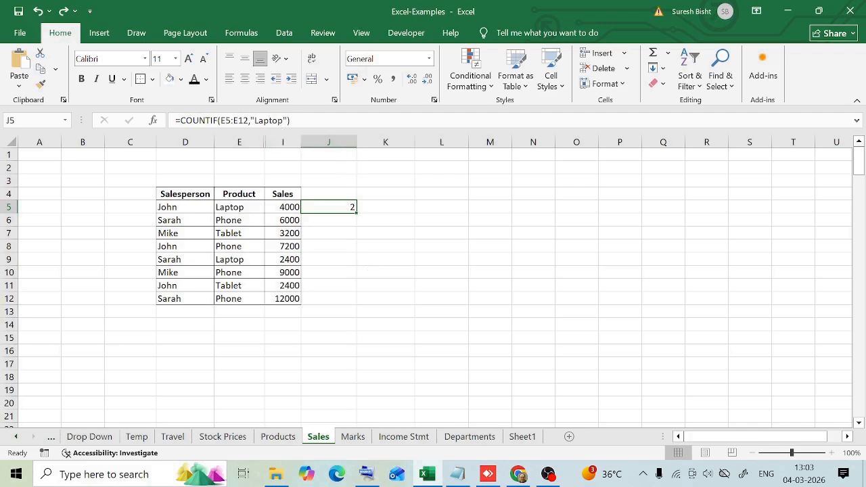
pyautogui.click(287, 121)
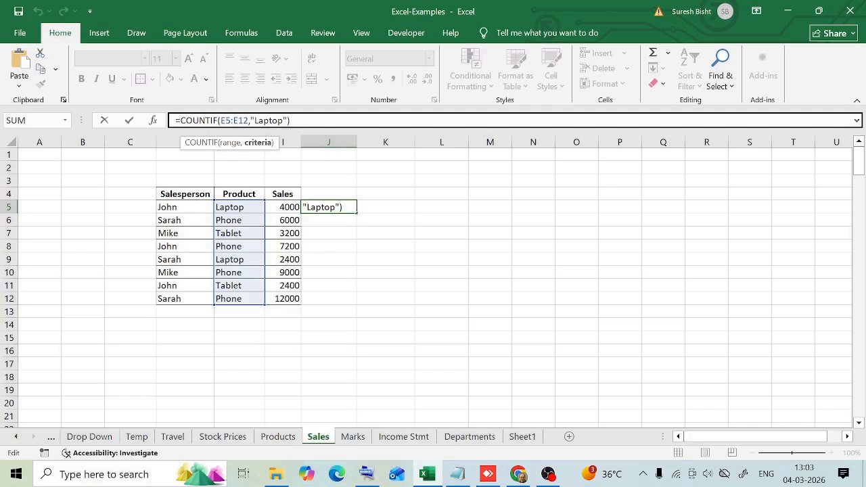
pyautogui.moveTo(283, 122); pyautogui.dragTo(254, 121)
pyautogui.write('laptop')
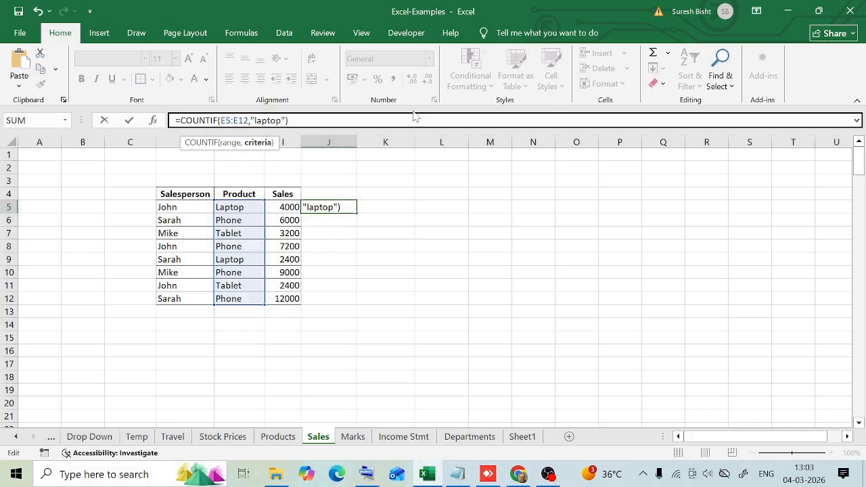
pyautogui.press('Return')
pyautogui.click(327, 205)
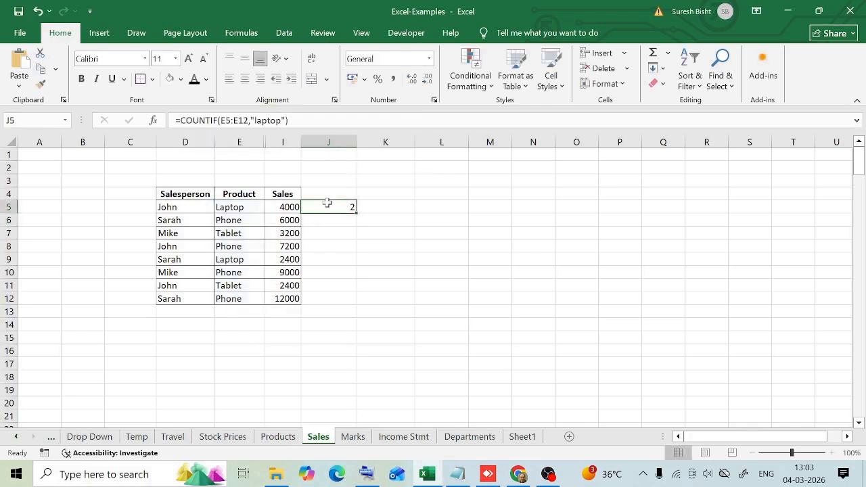
pyautogui.hotkey('ctrl', 'z')
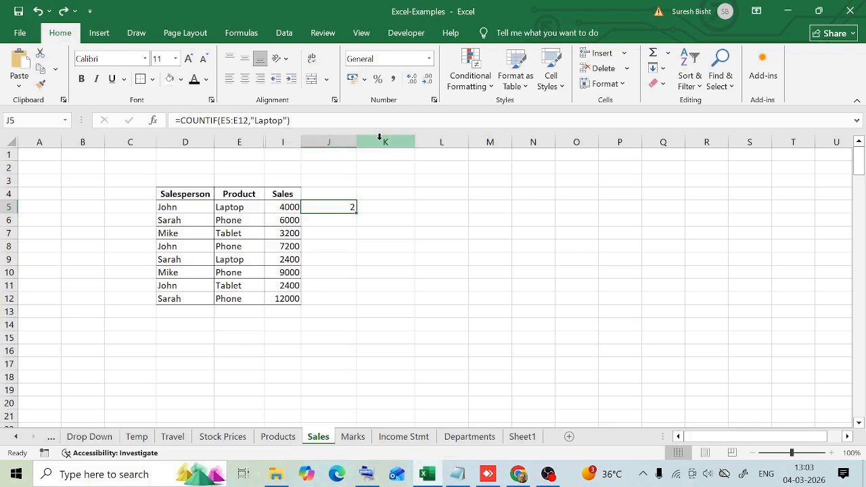
# Examine the capital letter of the "Laptop" criterion in the J5 formula, leaving the formula as it is
pyautogui.click(269, 120)
pyautogui.click(259, 121)
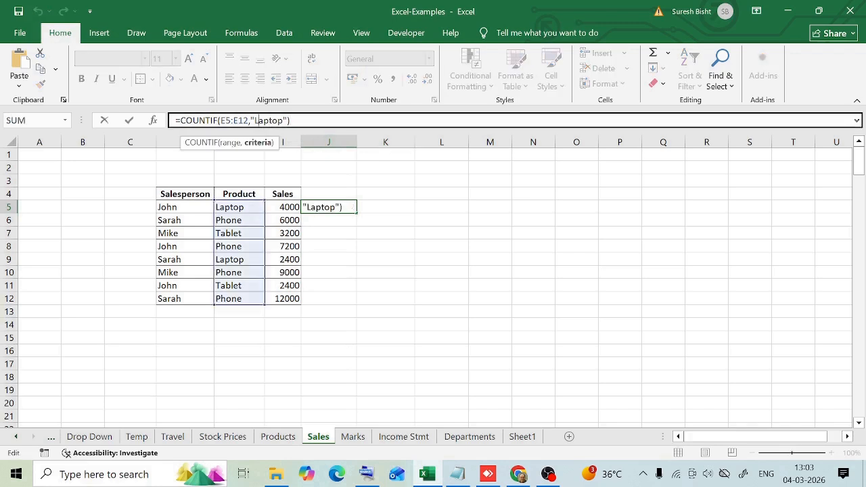
pyautogui.click(291, 120)
pyautogui.press('Return')
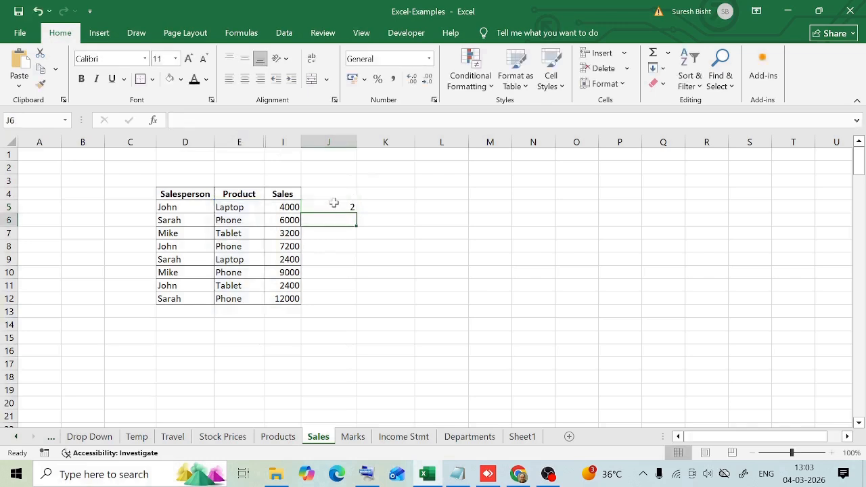
pyautogui.click(332, 201)
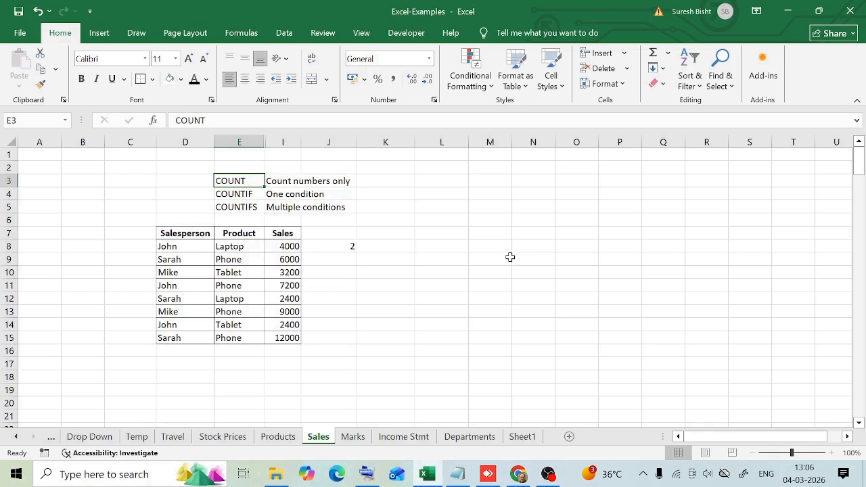
# Review the comparison of COUNT, COUNTIF and COUNTIFS with their descriptions above the Sales table
pyautogui.click(236, 194)
pyautogui.click(232, 207)
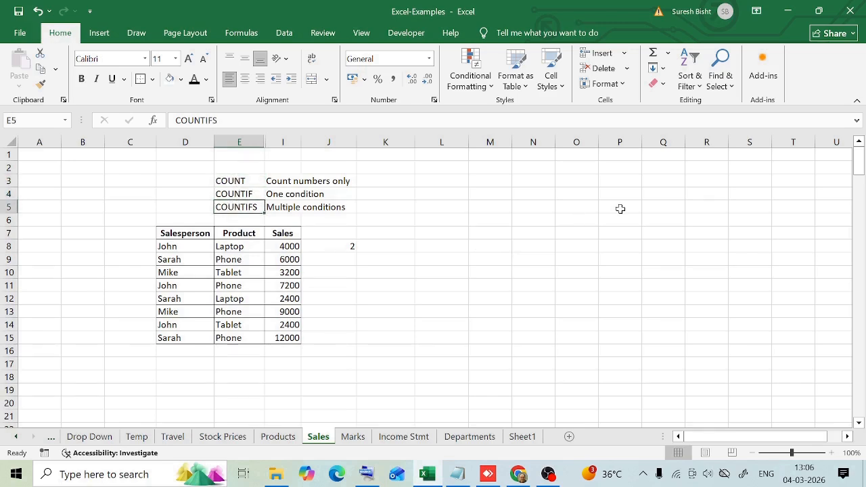
pyautogui.press('Up')
pyautogui.press('Up')
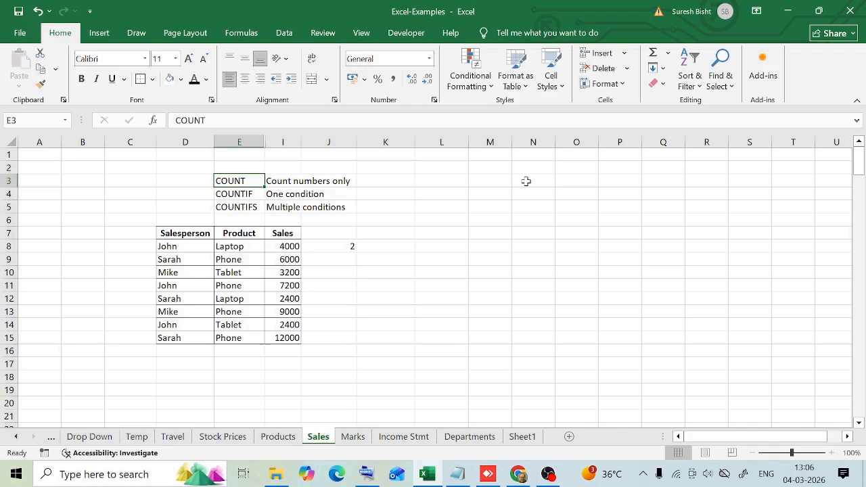
pyautogui.click(246, 195)
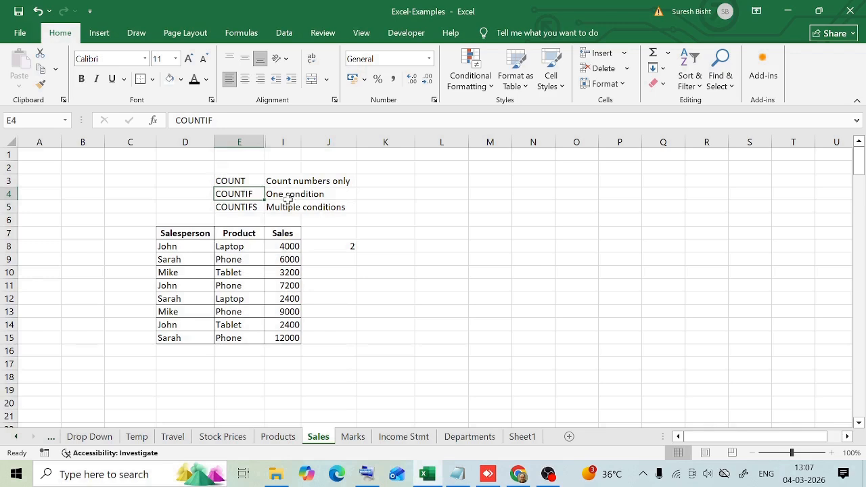
pyautogui.press('Down')
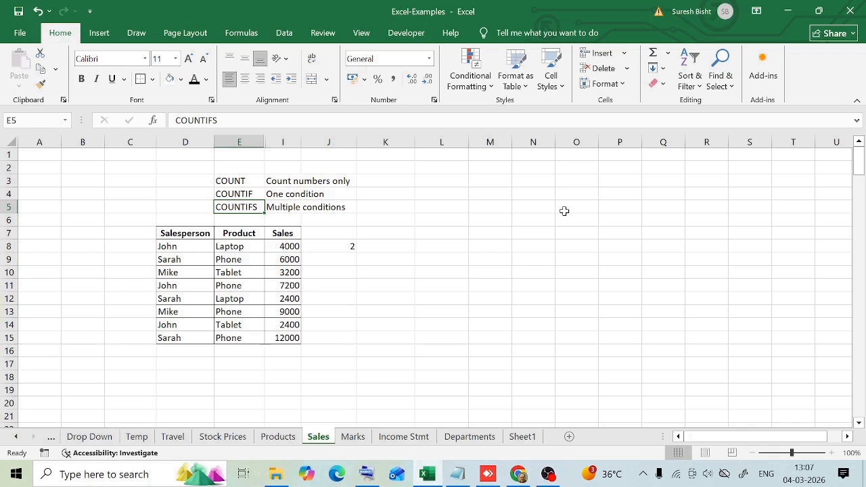
pyautogui.click(444, 298)
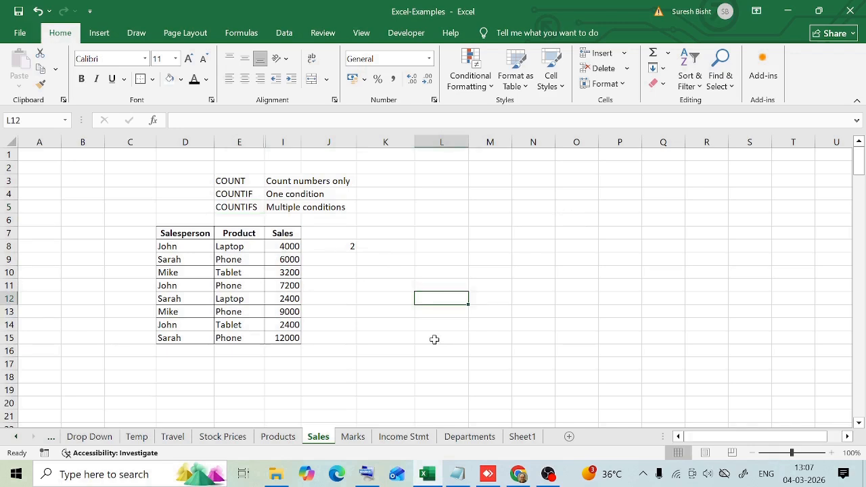
# Look back at the COUNTIF example on the Marks sheet and the first record of the Sales table
pyautogui.hotkey('ctrl', 'pagedown')
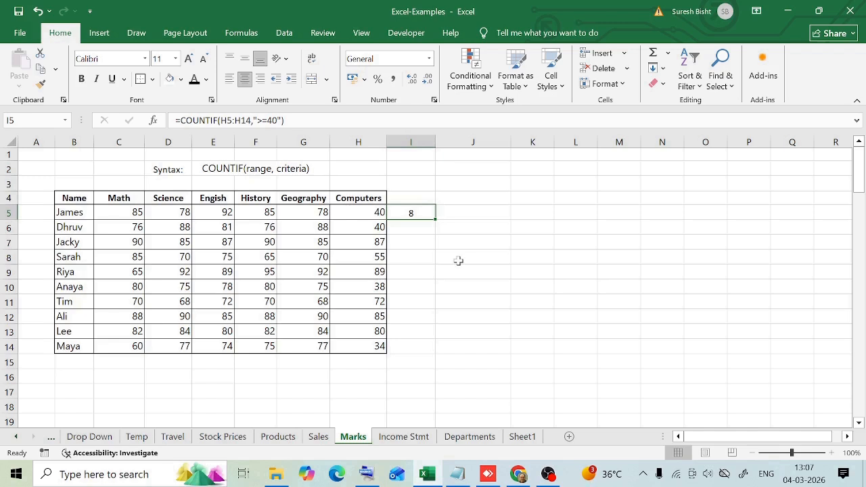
pyautogui.hotkey('ctrl', 'pageup')
pyautogui.click(171, 246)
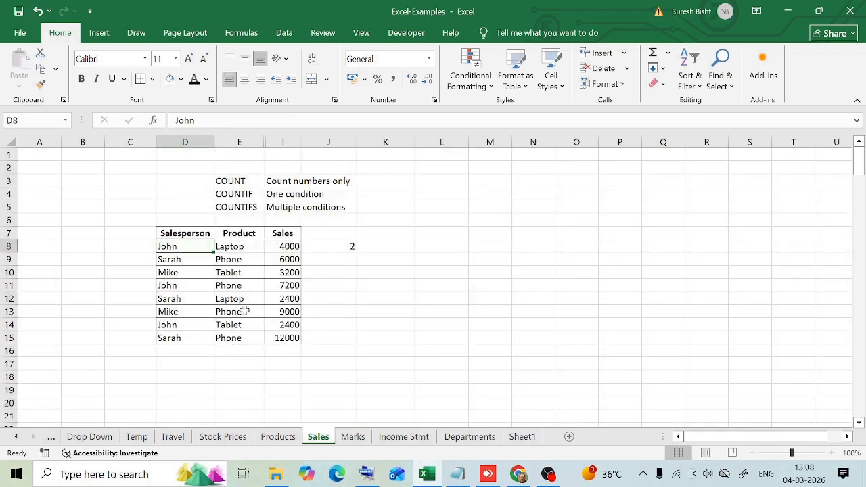
pyautogui.press('Right')
pyautogui.press('Right')
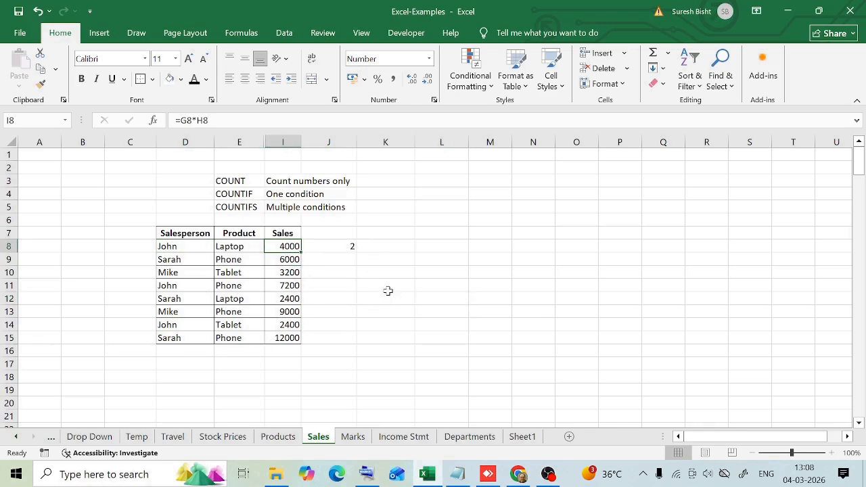